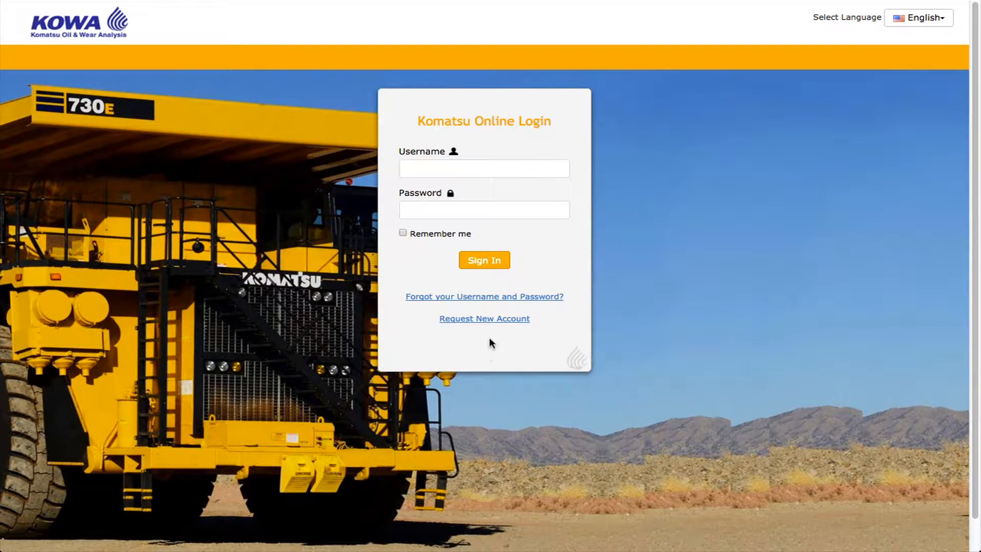
Close the account-request form and sign in with the saved username and the account password
click(498, 326)
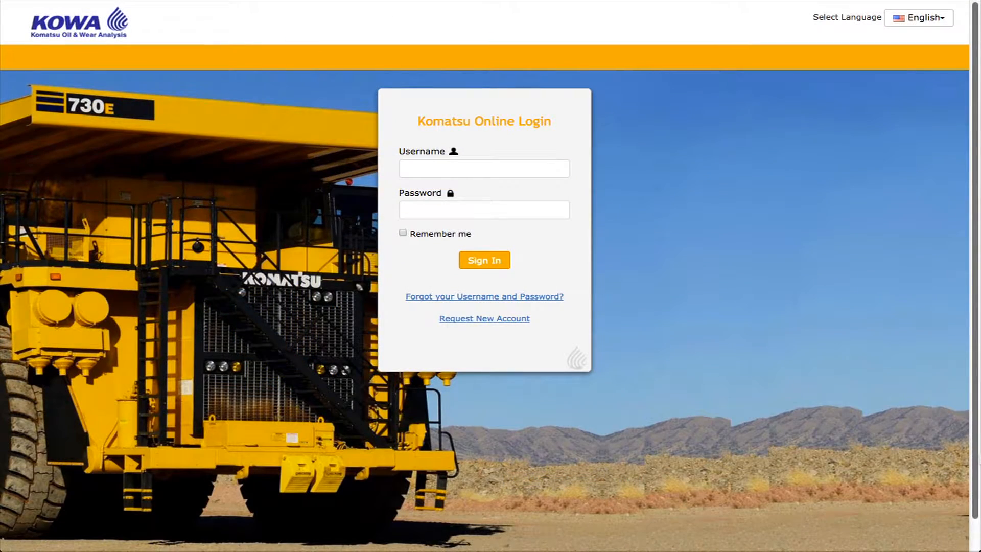
click(484, 168)
text(johnsmith)
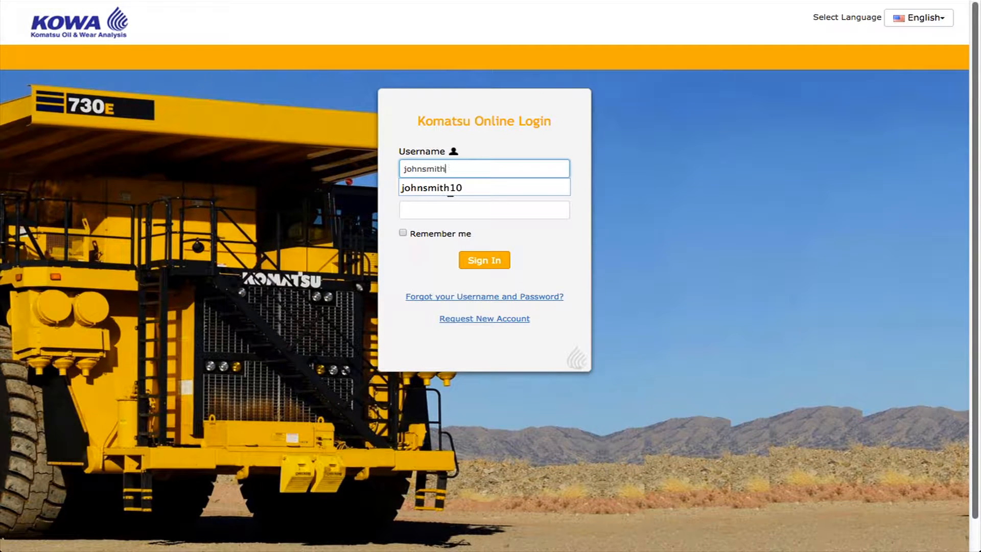
key(Down)
key(Return)
key(Tab)
text(•••••)
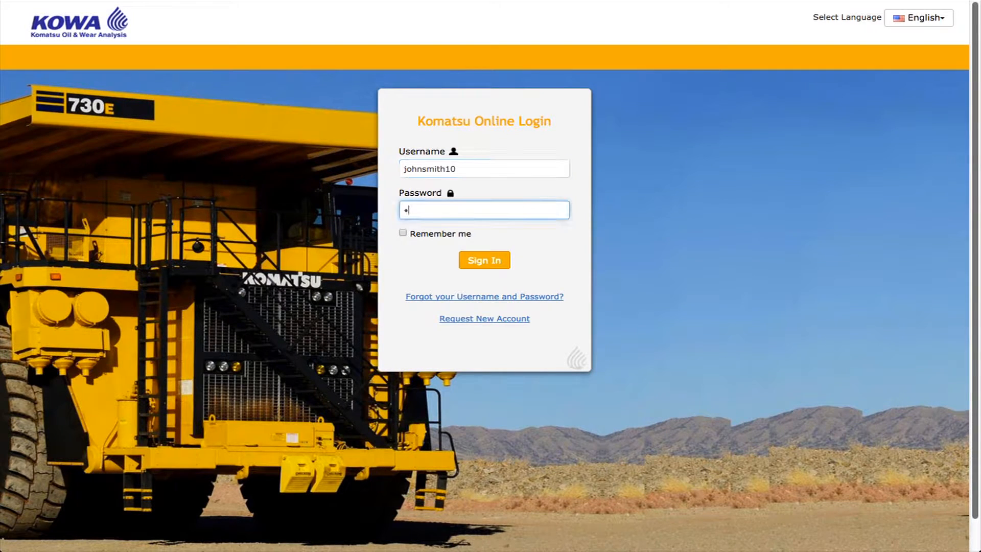
text(••••••)
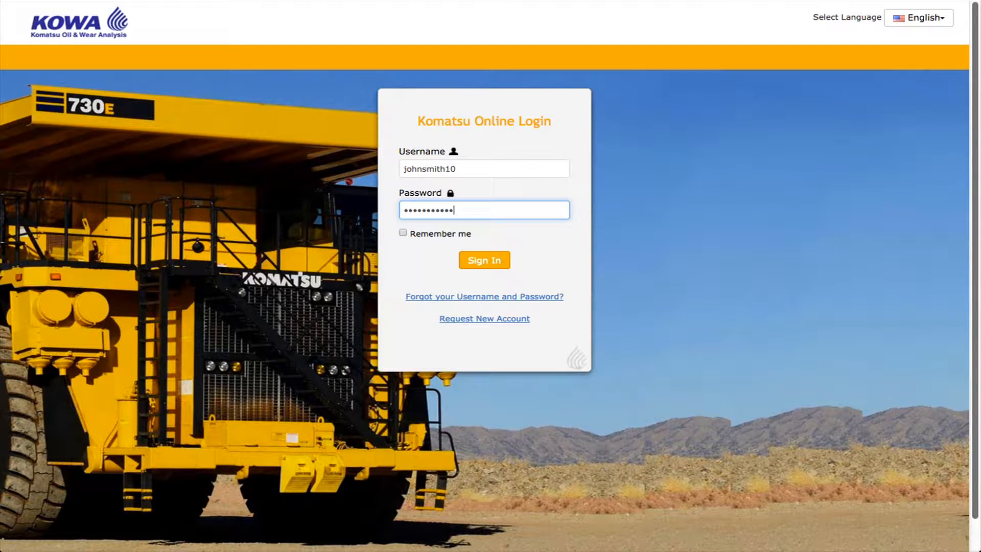
click(492, 261)
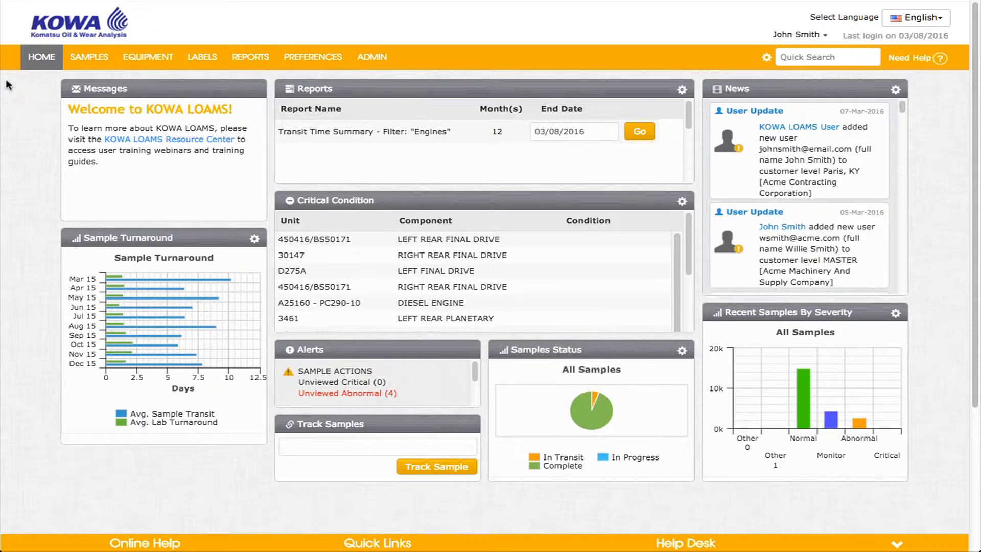
mouse_move(50, 58)
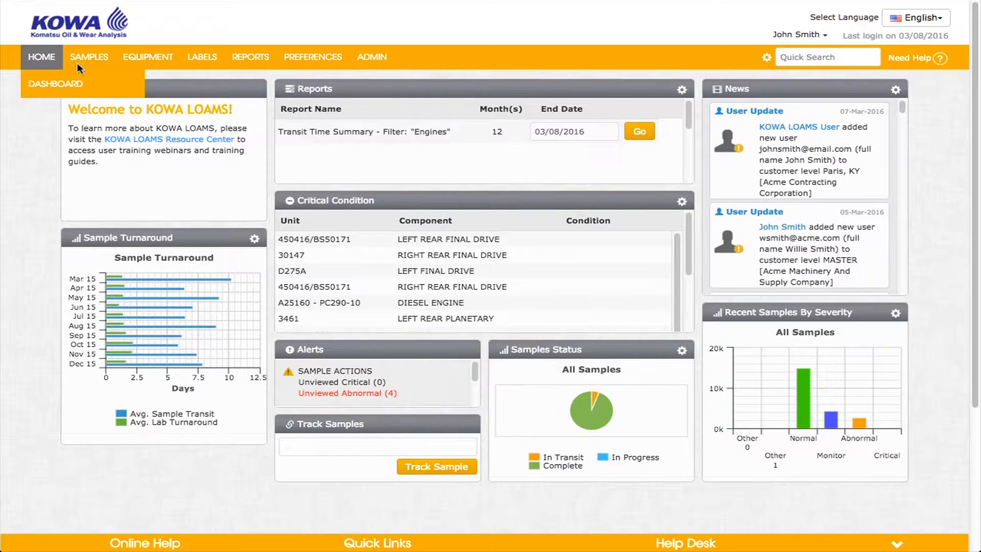
mouse_move(88, 64)
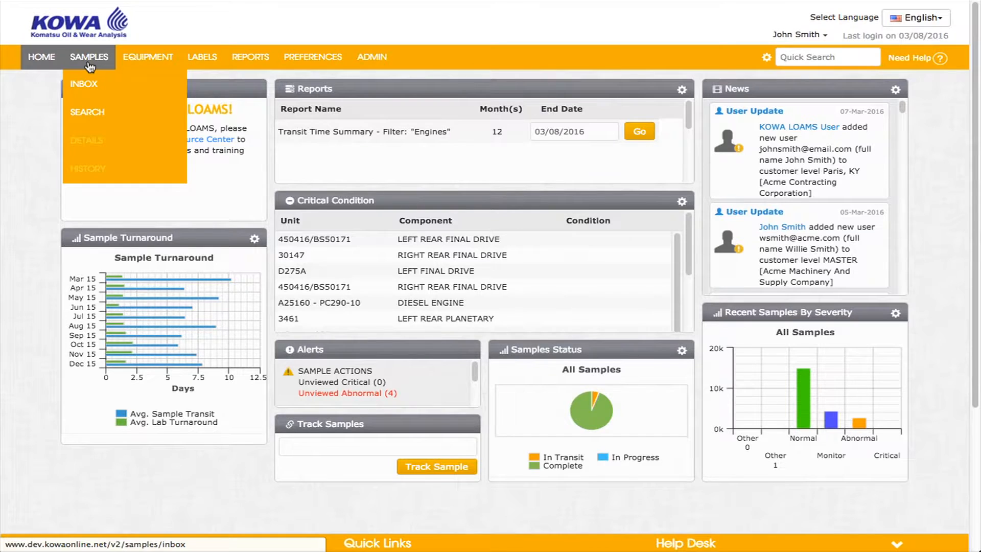
mouse_move(127, 64)
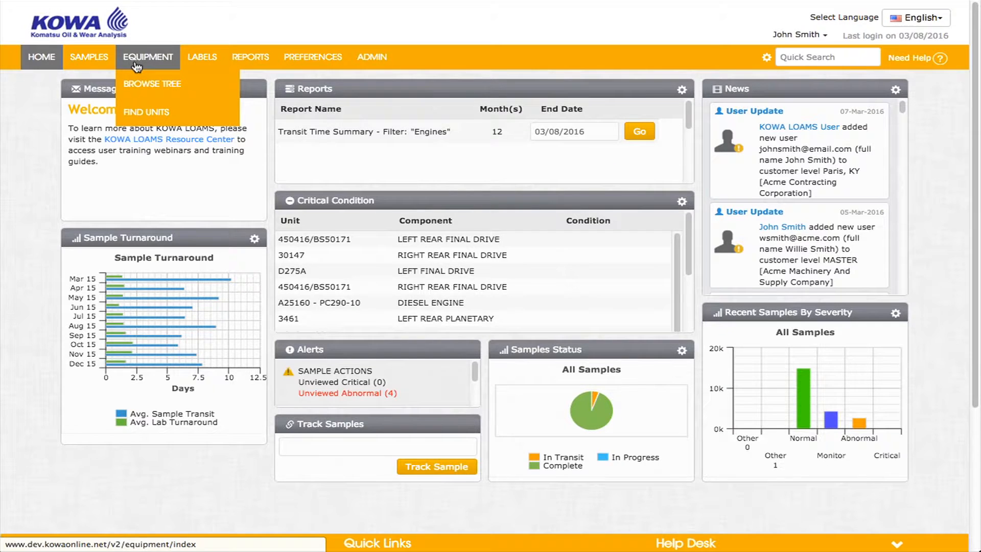
mouse_move(201, 67)
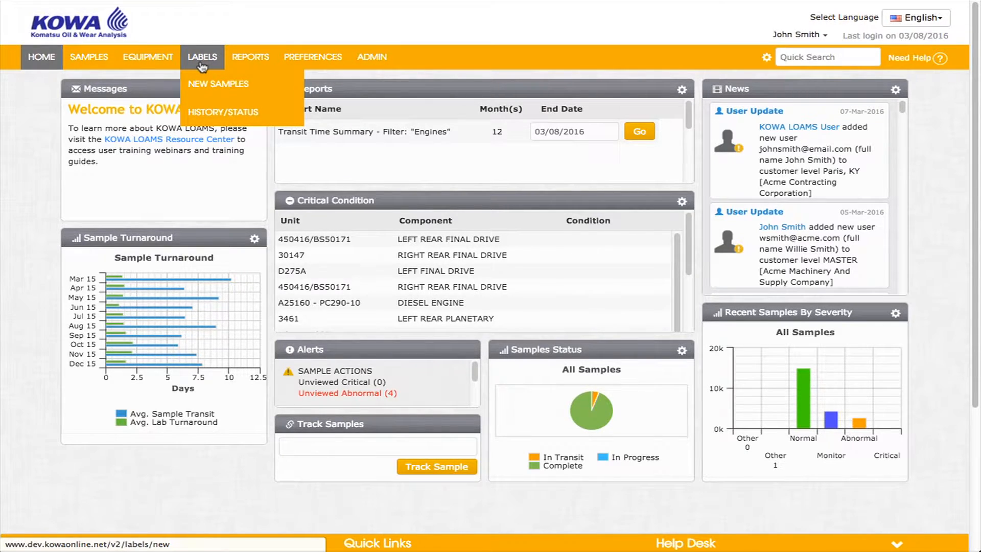
mouse_move(245, 61)
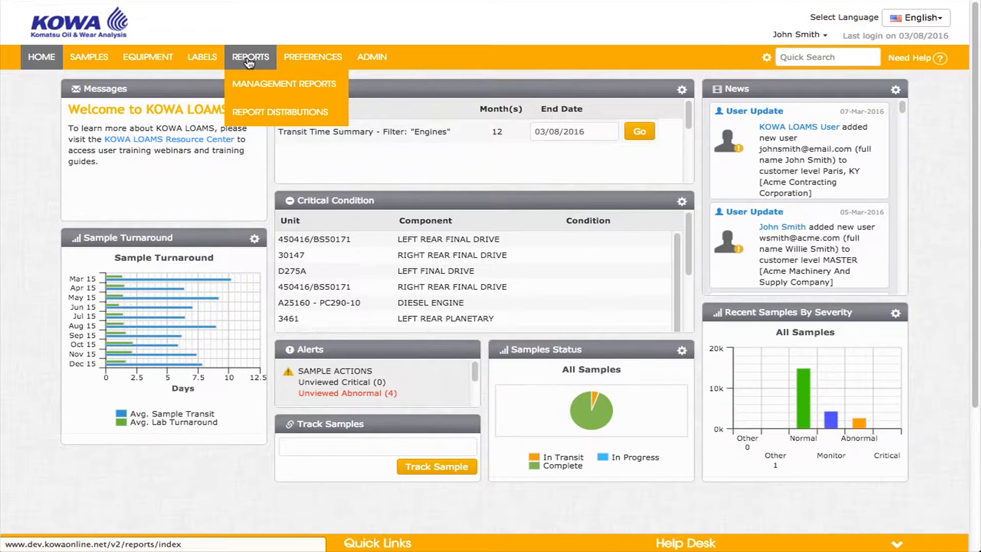
mouse_move(300, 62)
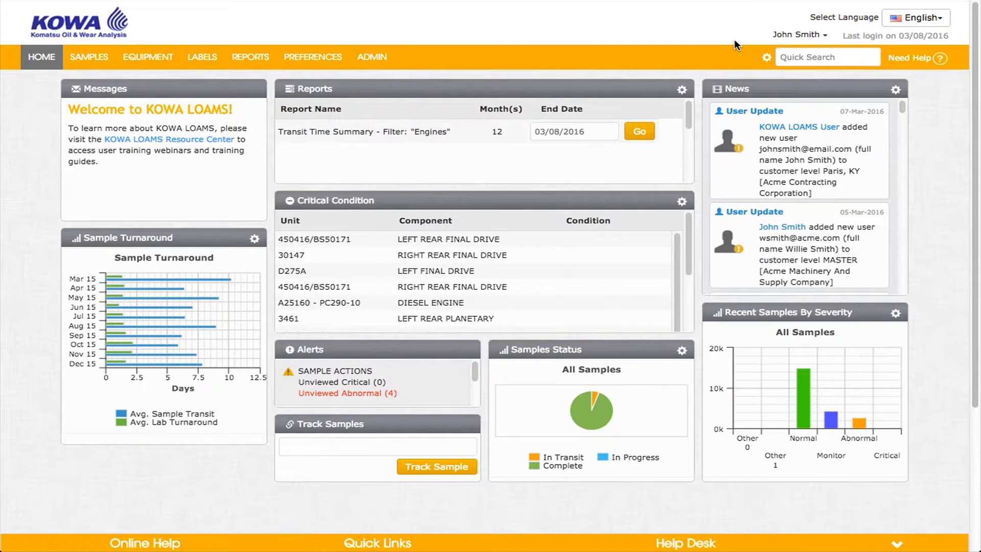
click(809, 36)
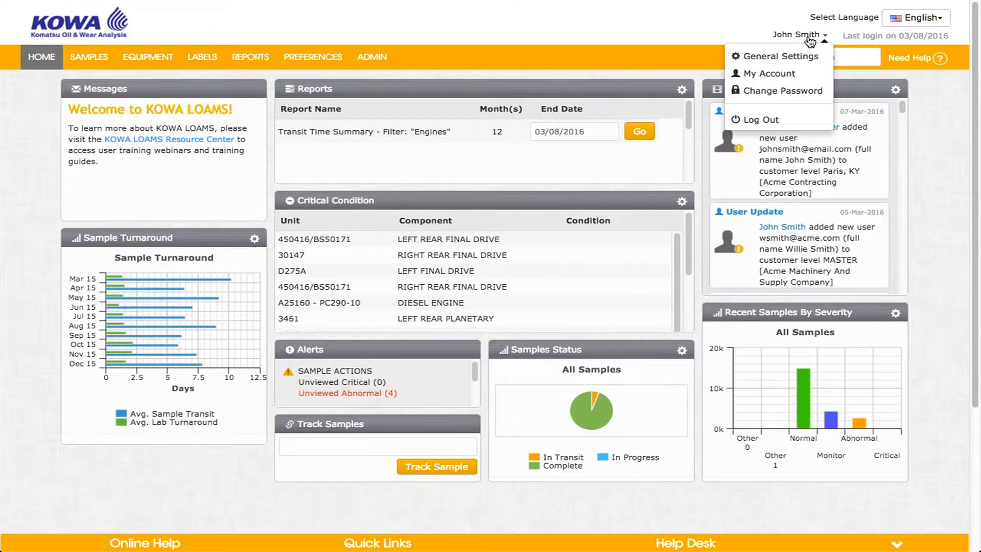
click(789, 77)
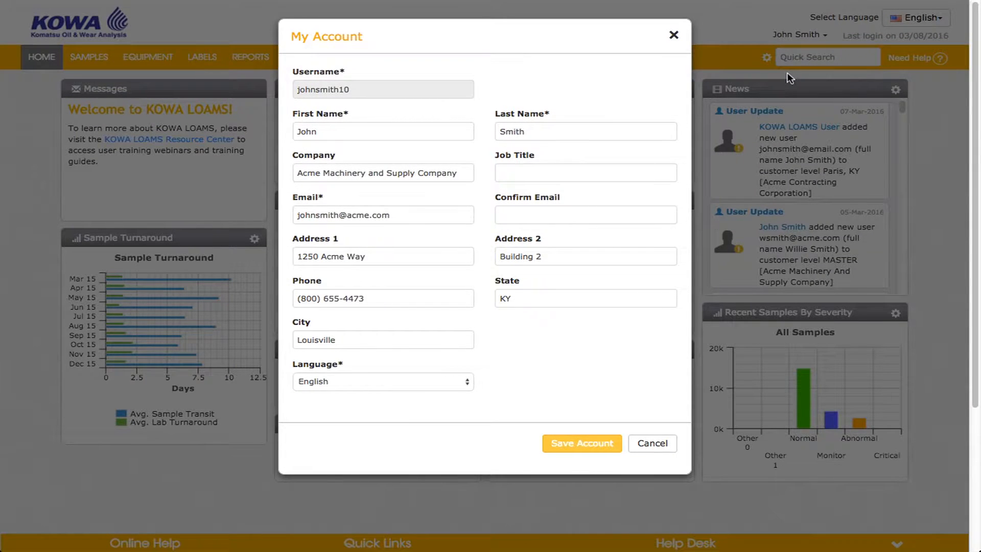
click(674, 37)
mouse_move(340, 51)
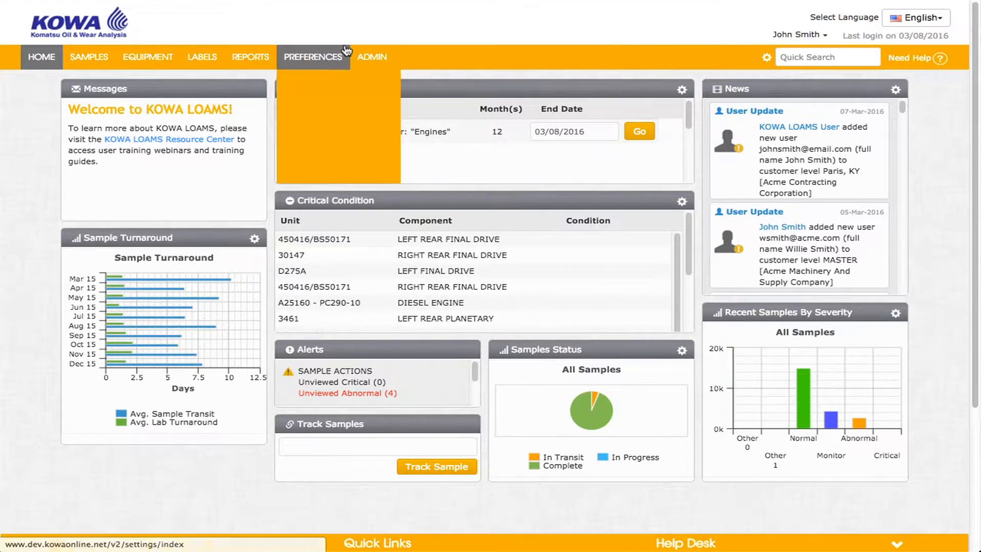
In Communications preferences, keep Email alerts on, send them as Links to Sample Details, and view severity choices
click(331, 142)
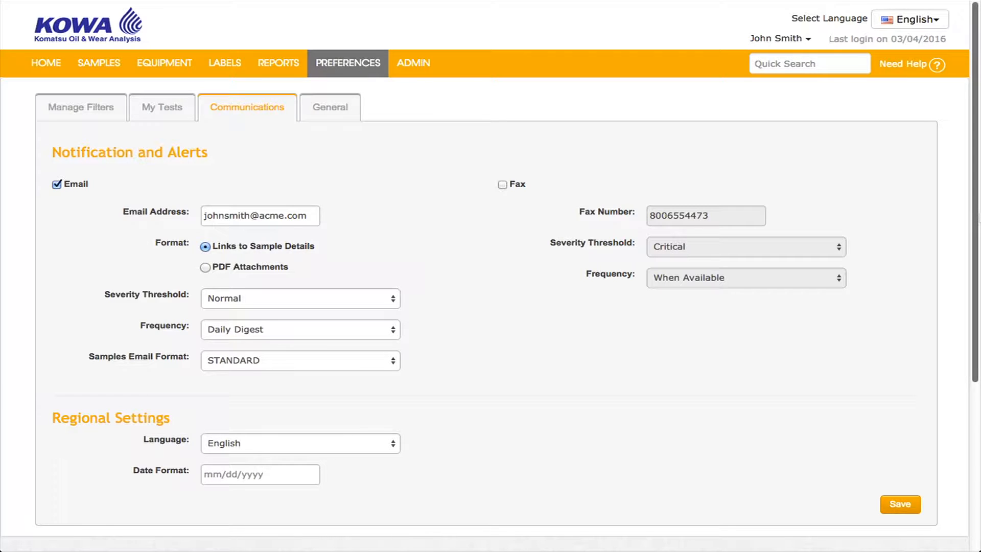
click(57, 184)
click(55, 184)
mouse_move(310, 215)
mouse_down()
mouse_move(192, 210)
mouse_move(320, 217)
mouse_up()
click(379, 220)
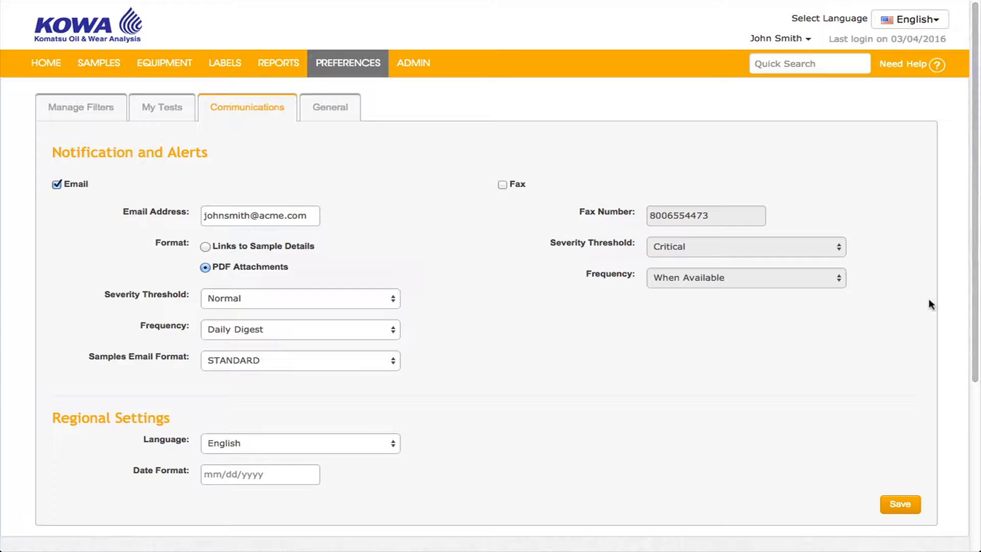
click(205, 246)
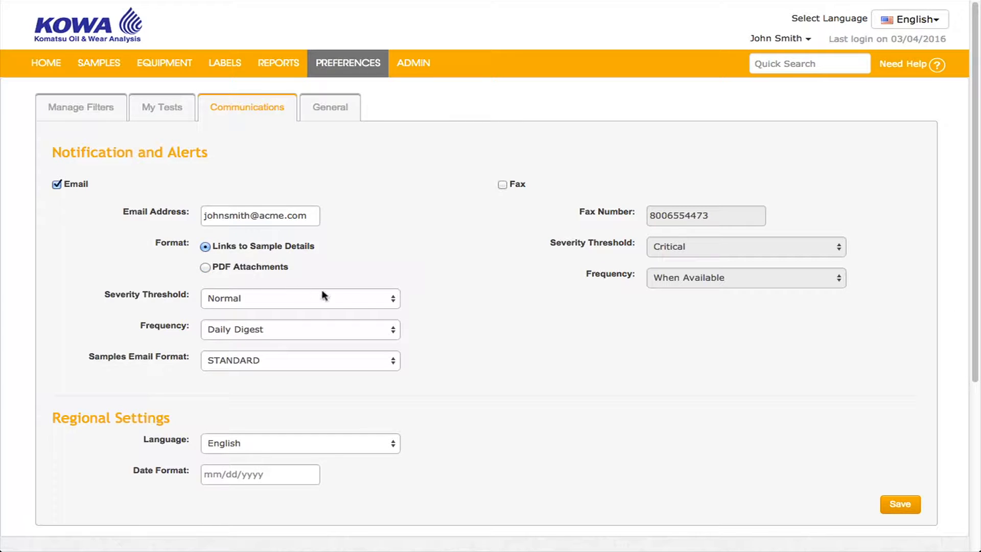
click(390, 300)
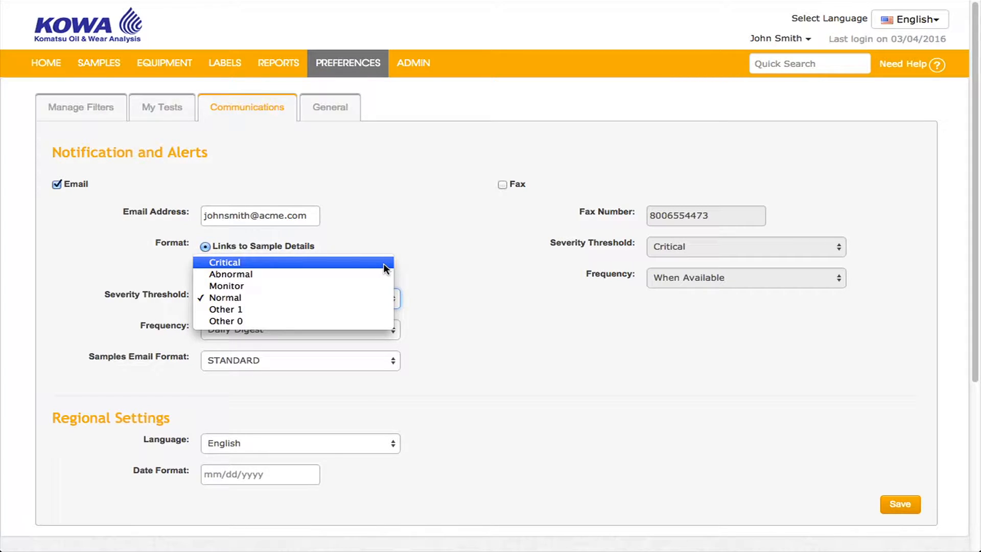
click(459, 271)
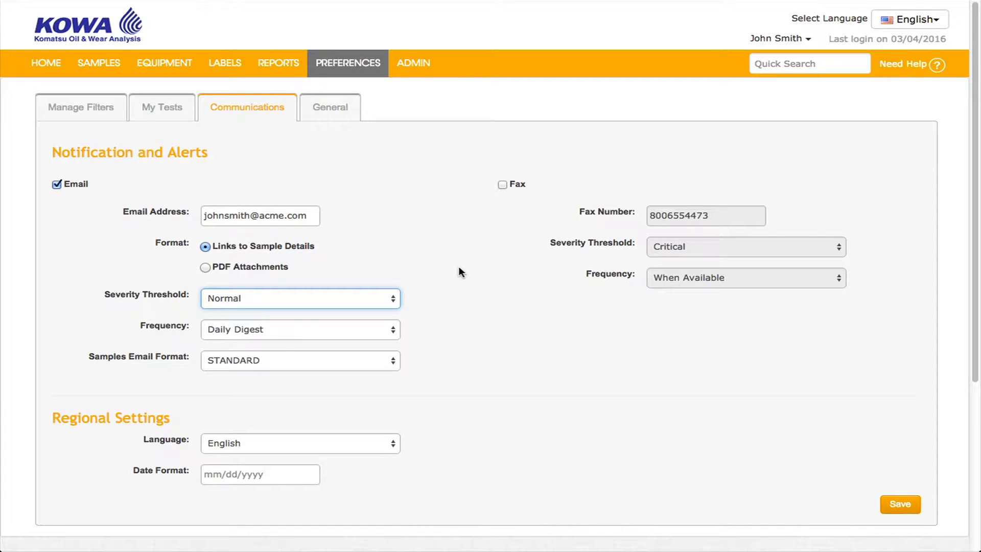
click(385, 332)
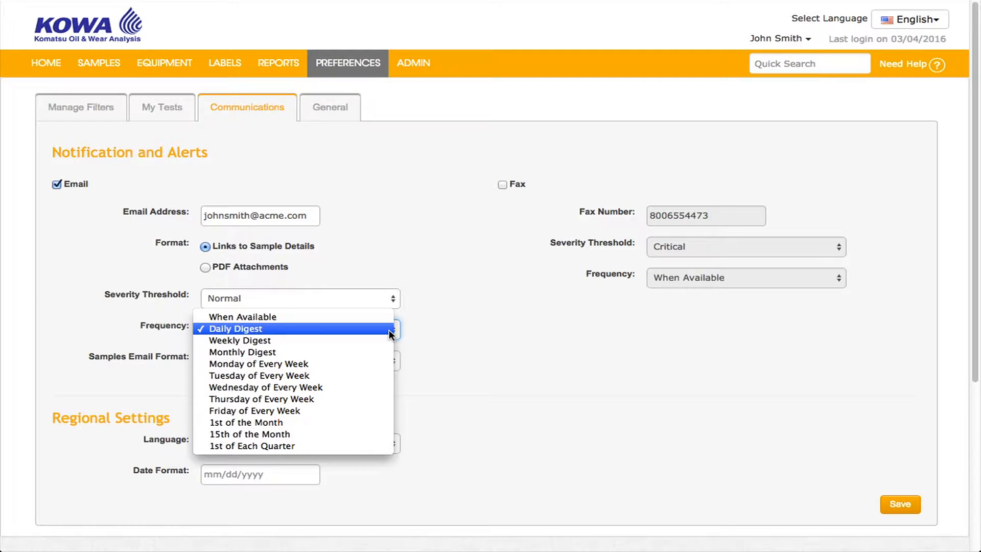
click(429, 332)
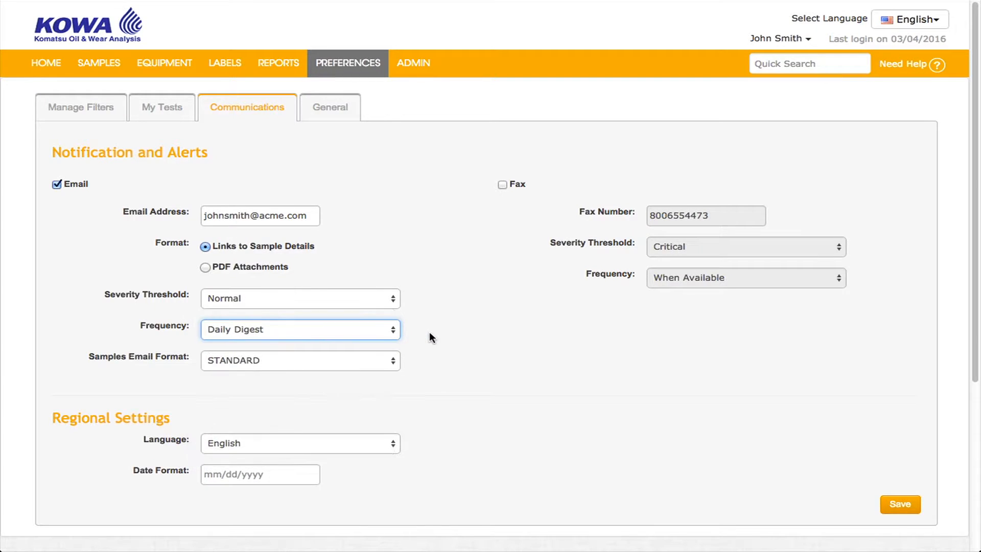
click(391, 361)
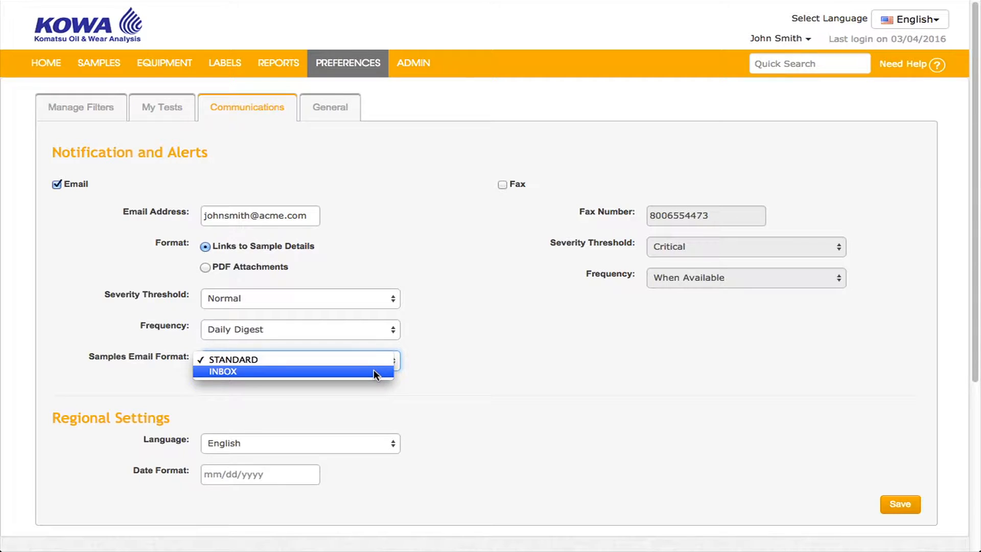
click(470, 371)
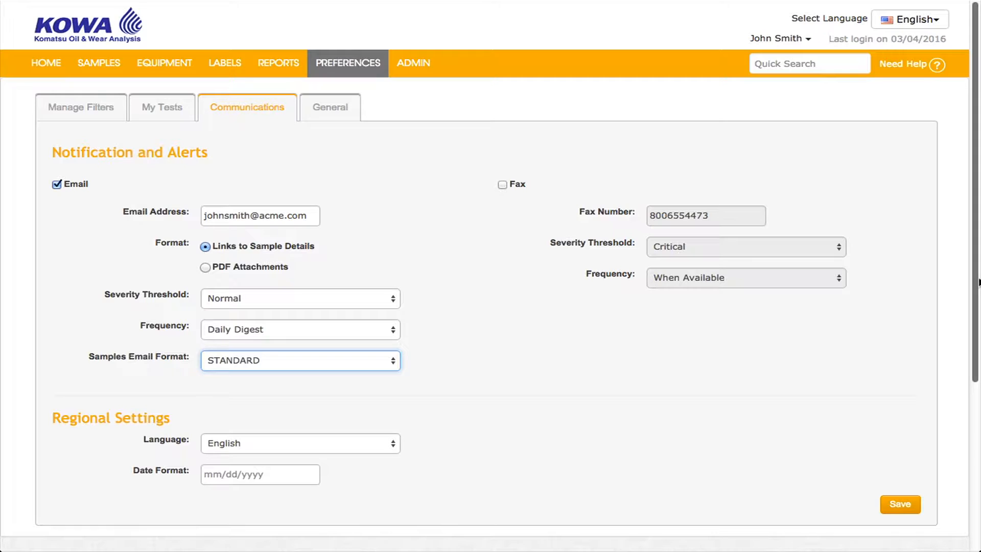
click(393, 449)
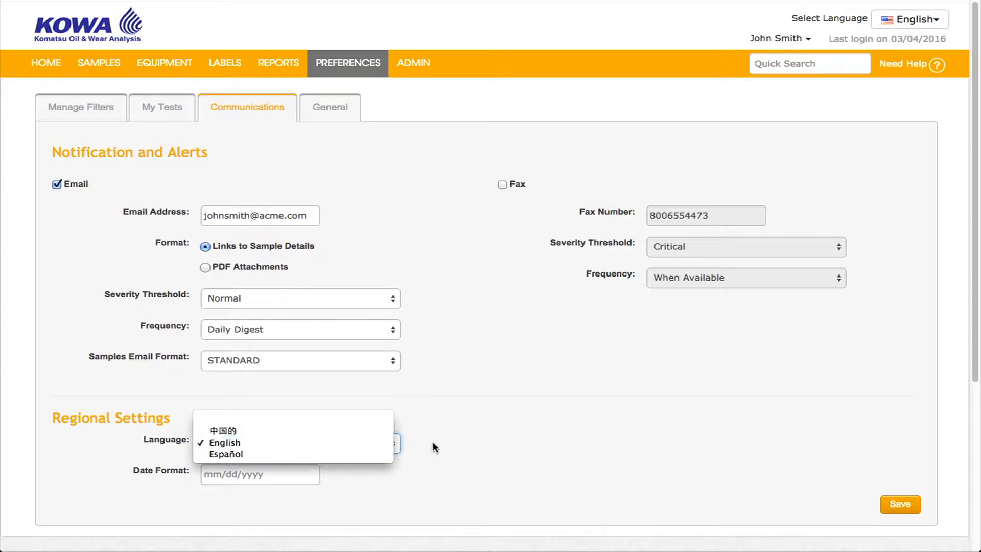
click(451, 443)
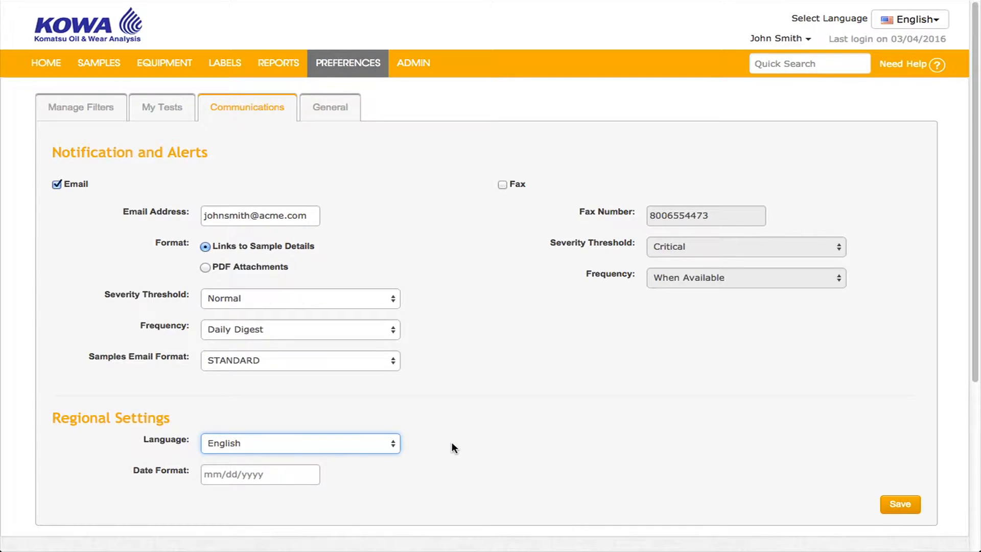
mouse_move(45, 64)
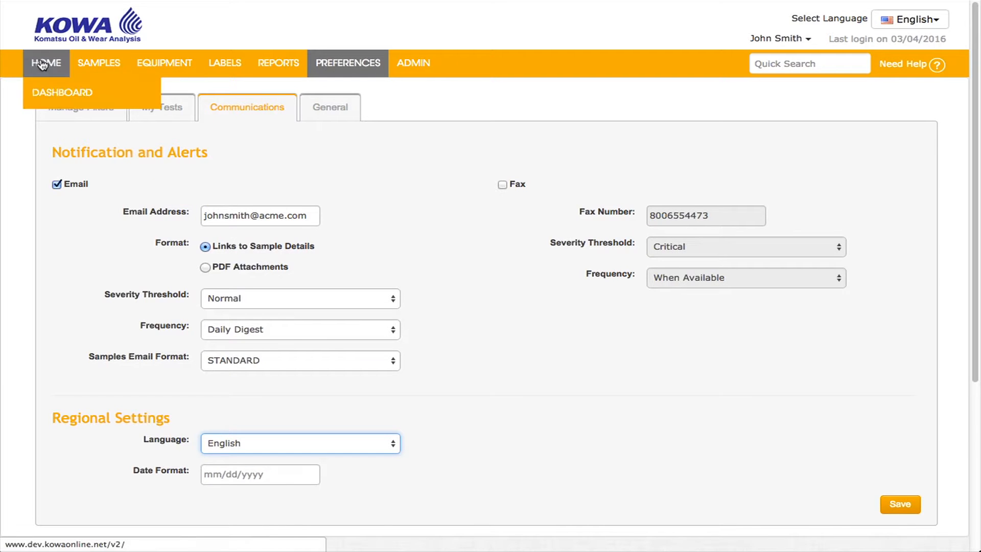
On the home dashboard, move the Samples Status widget and set Recent Samples By Severity to Pie Chart
click(52, 96)
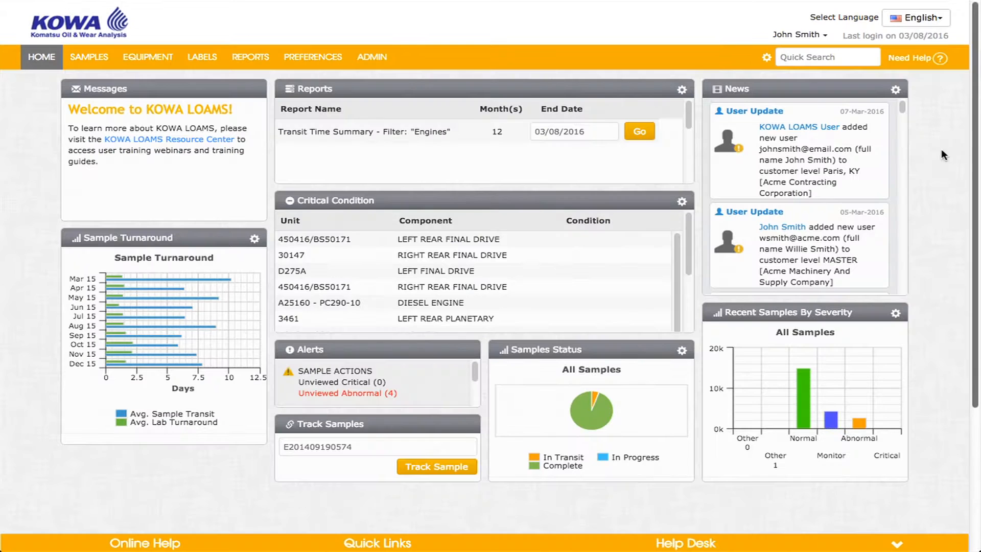
click(766, 58)
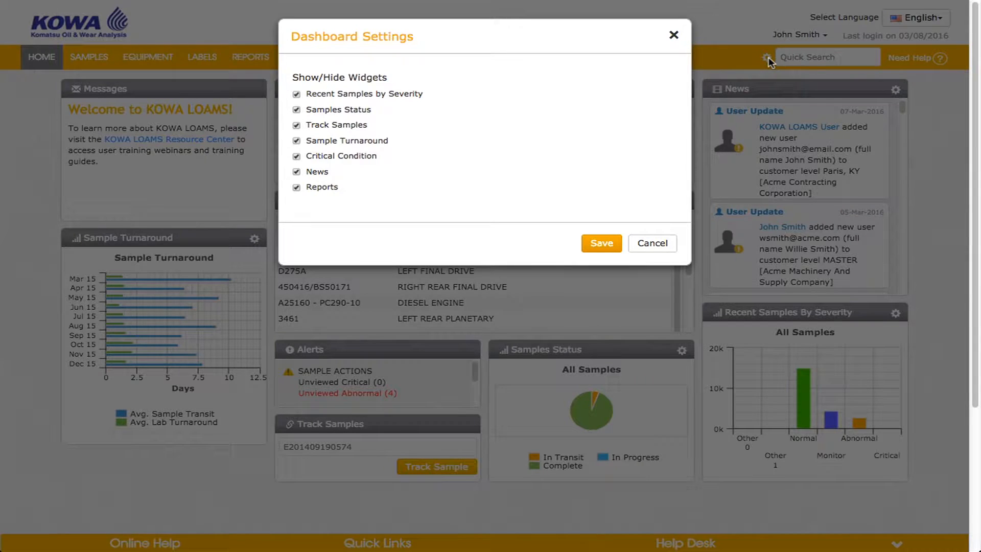
click(674, 33)
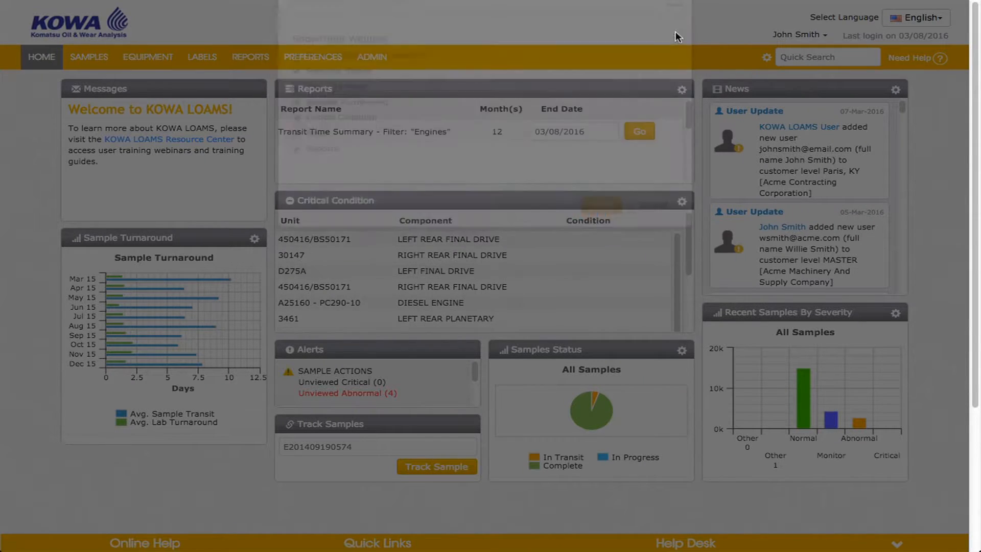
drag(602, 348, 568, 375)
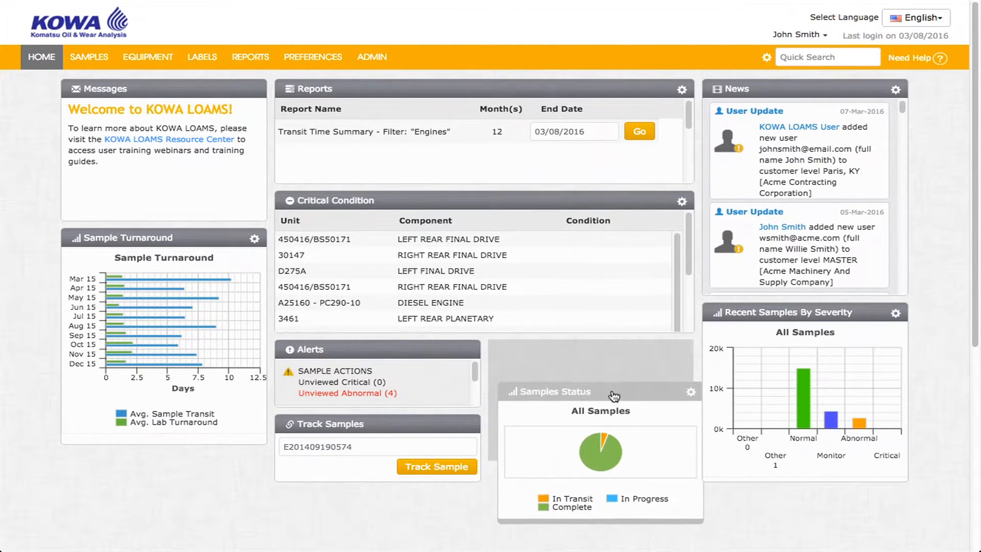
click(682, 202)
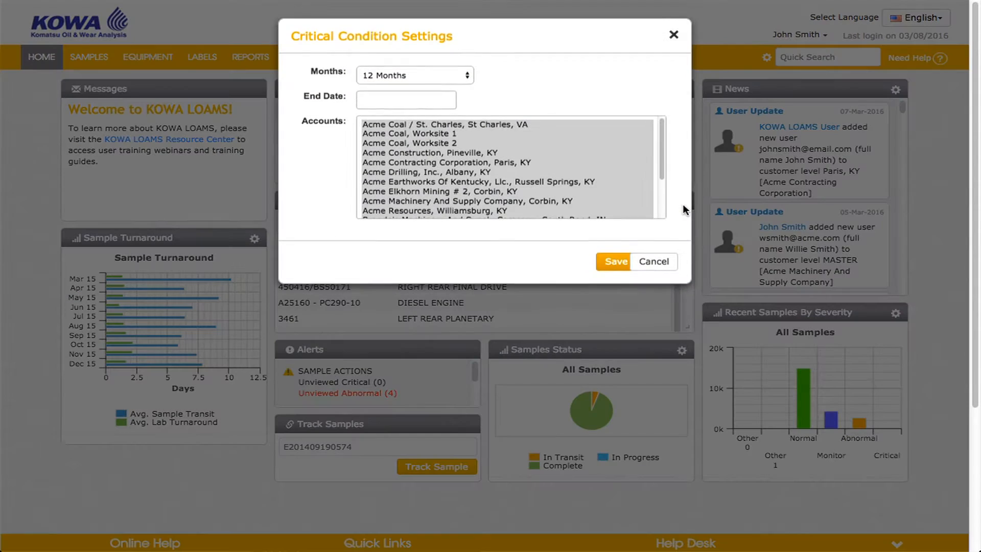
click(673, 35)
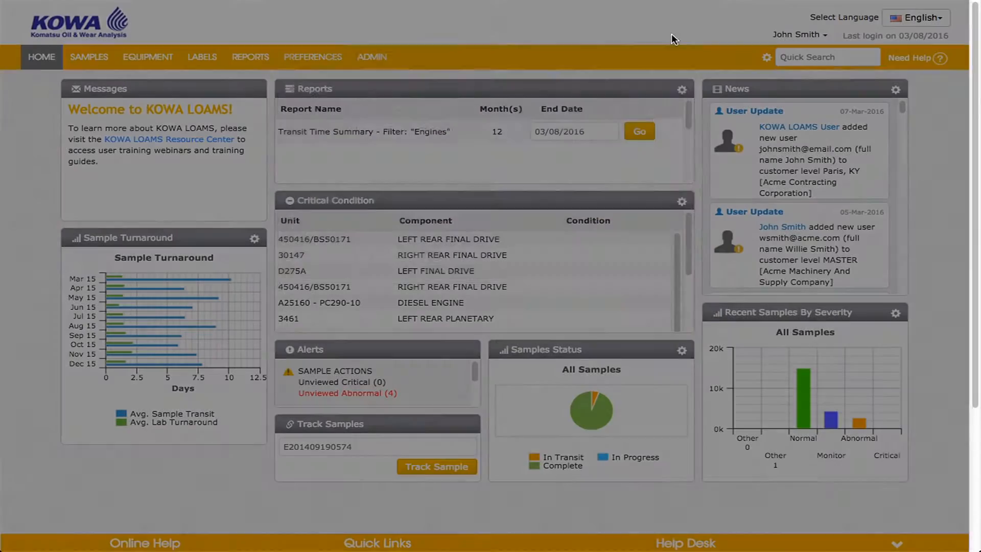
click(895, 315)
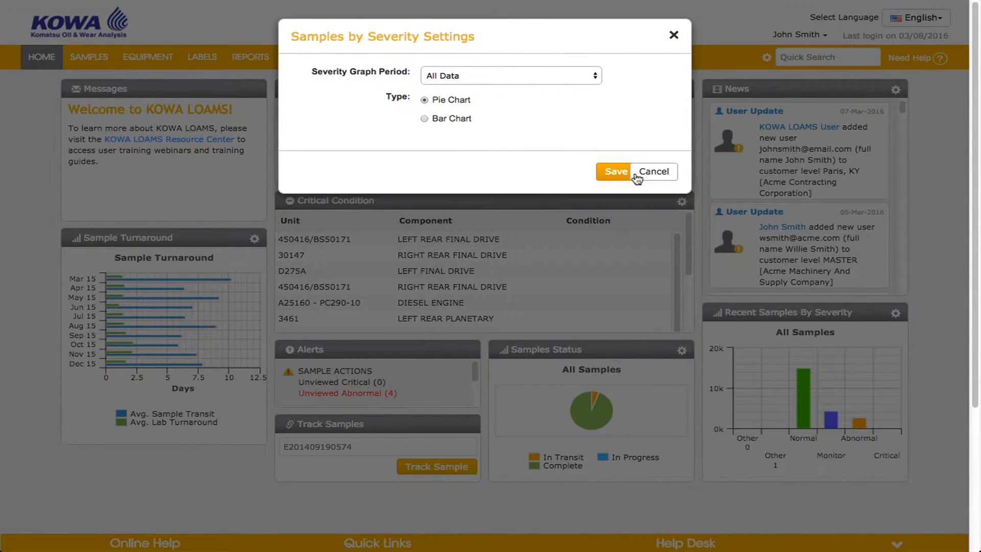
click(617, 172)
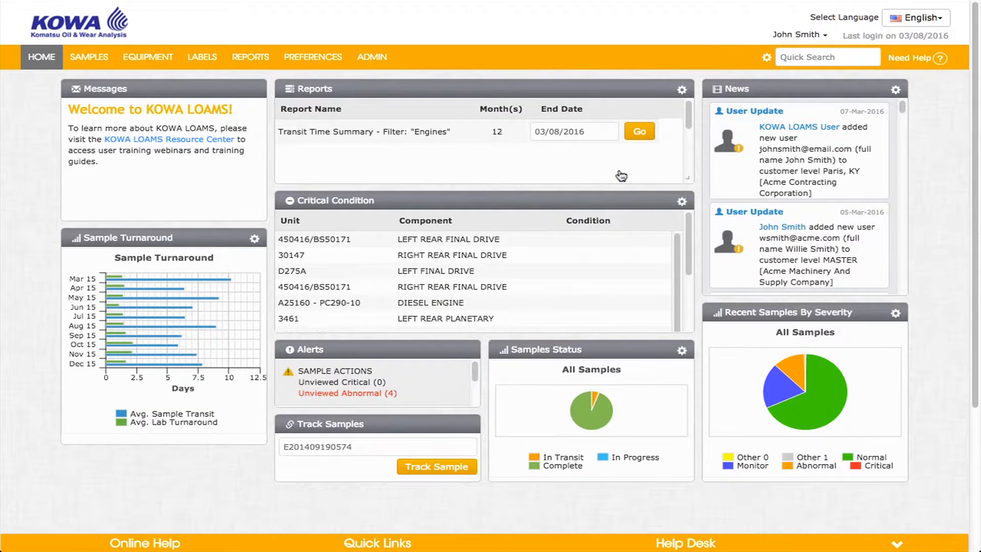
Clear the sample number from the Track Samples field
click(368, 445)
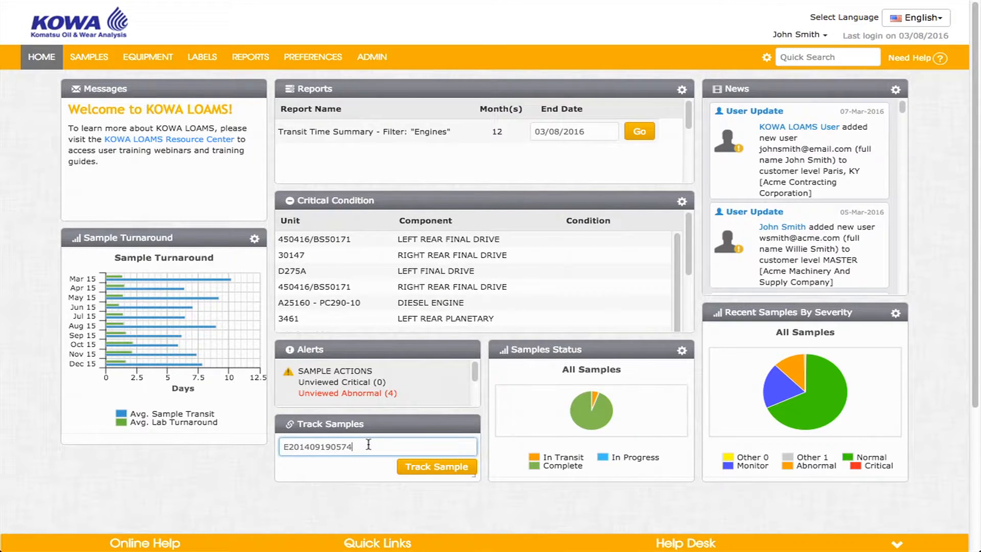
key(BackSpace)
text(4)
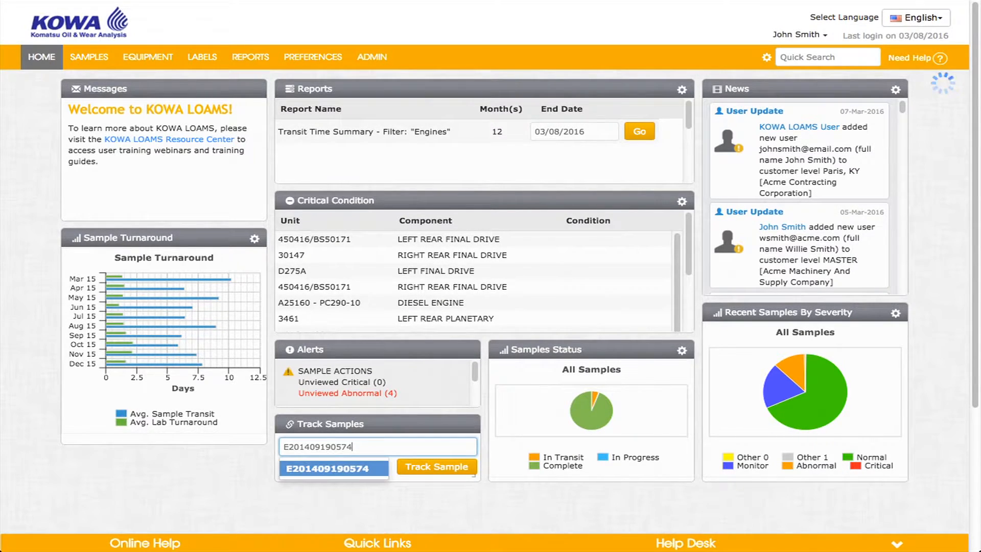
drag(365, 445, 278, 446)
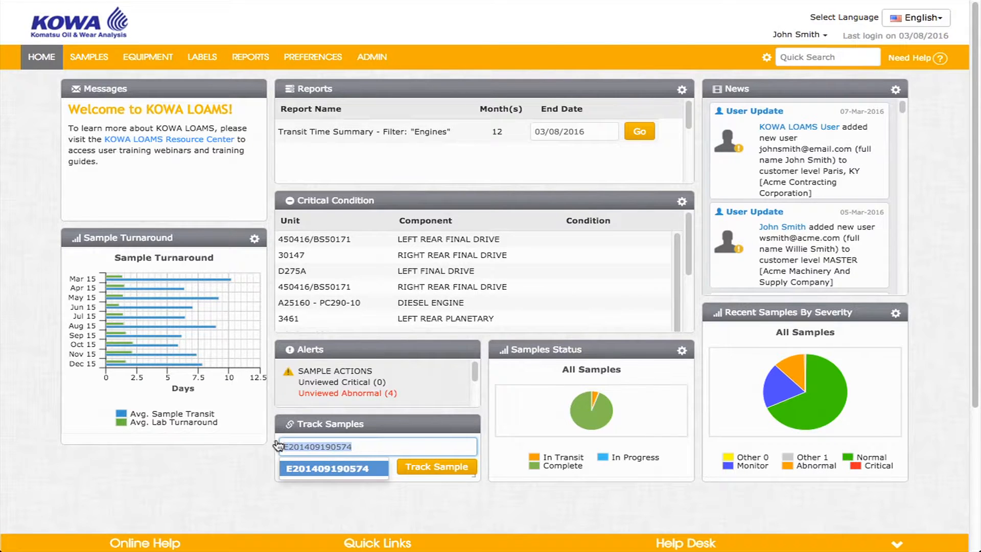
key(BackSpace)
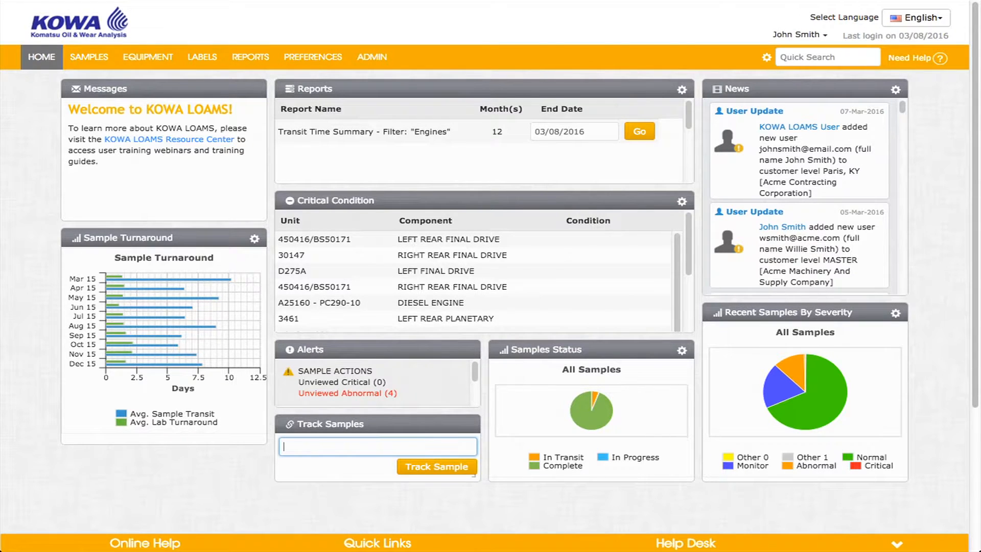
Open and close the News and Reports widget settings without changes
click(895, 90)
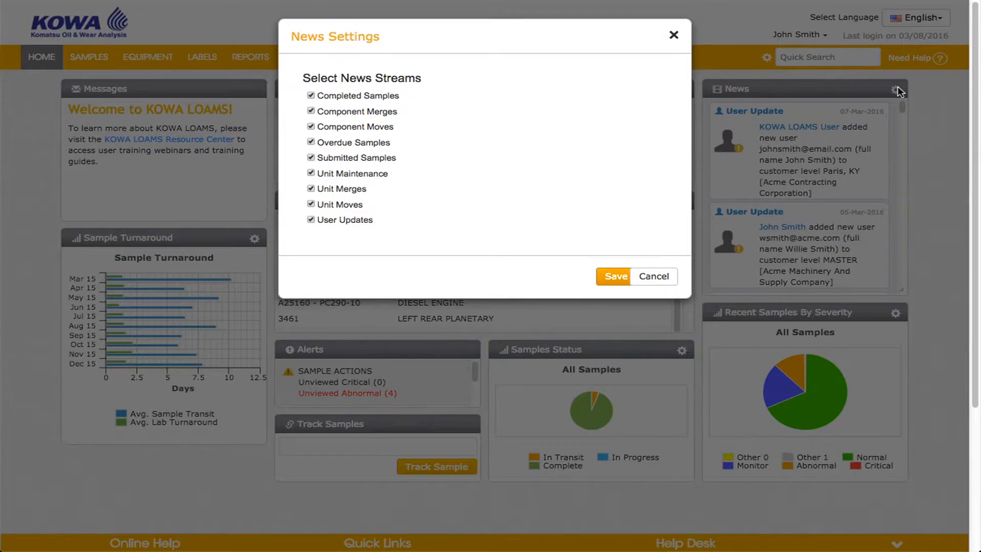
click(674, 36)
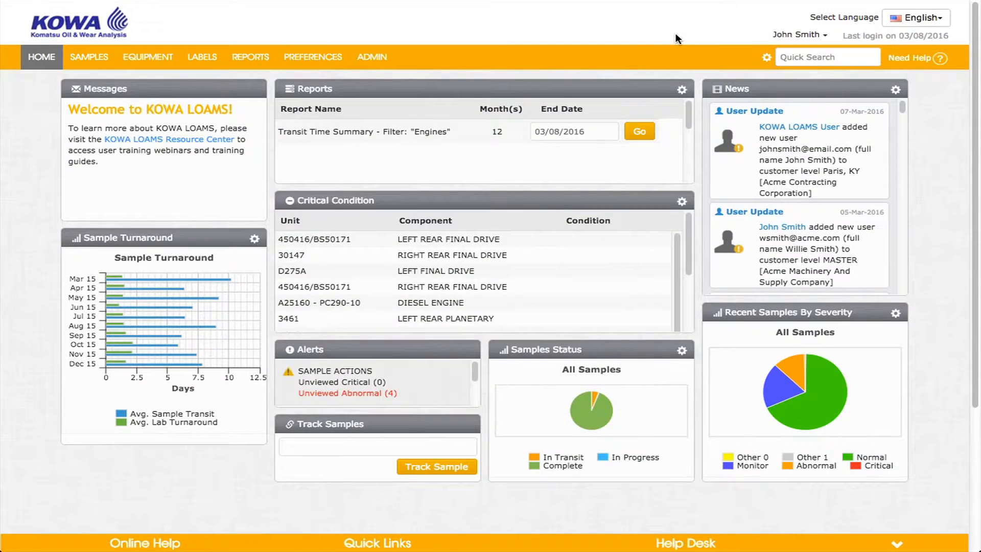
click(683, 93)
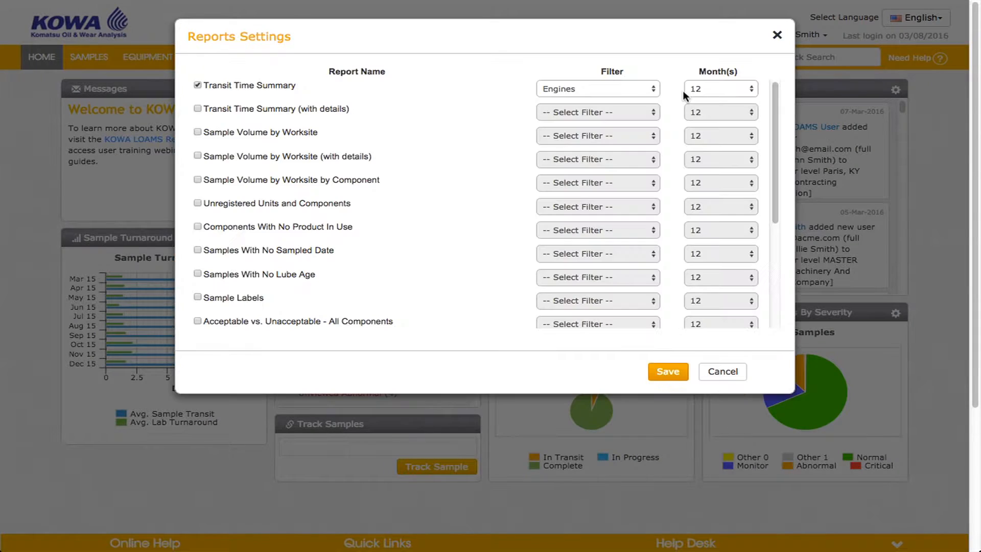
click(777, 34)
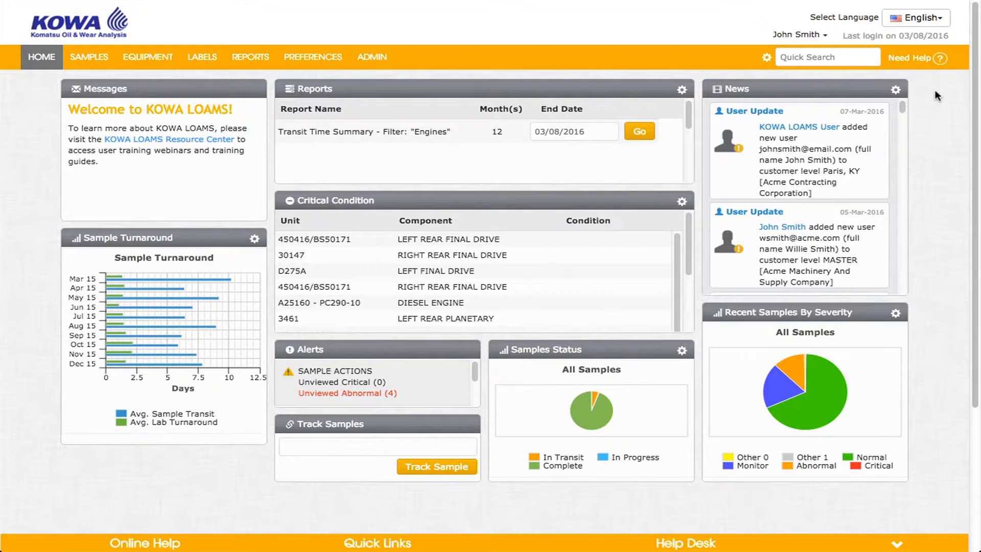
click(940, 60)
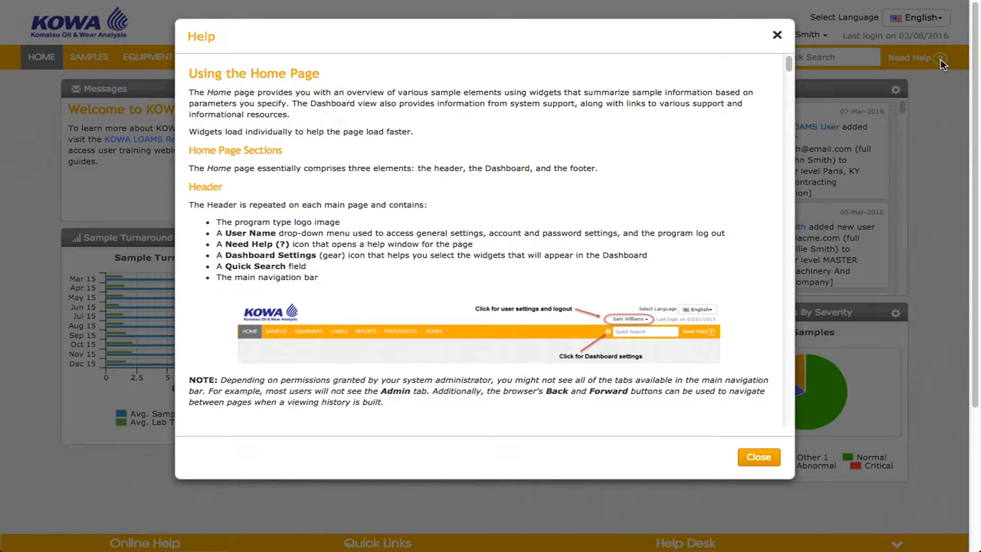
click(760, 456)
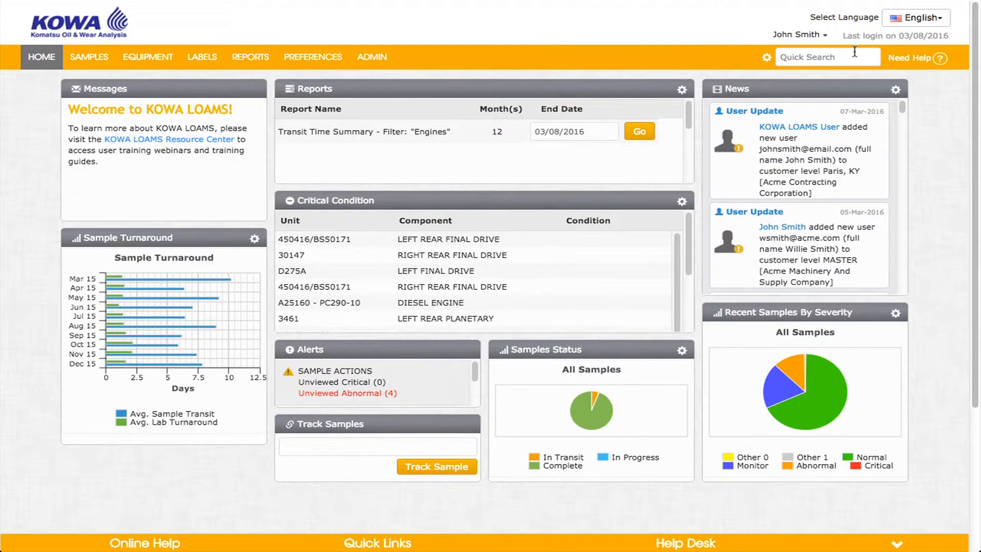
click(849, 58)
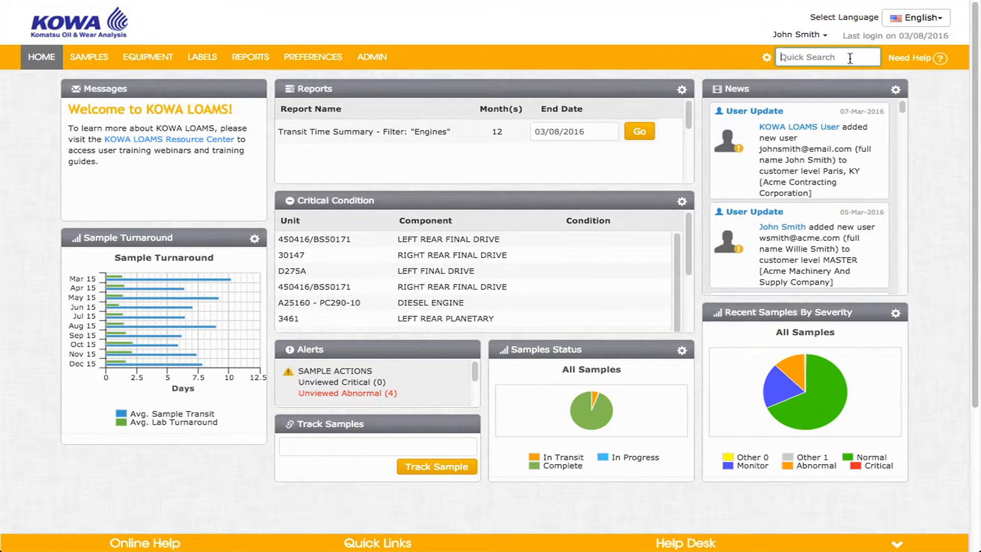
text(engine)
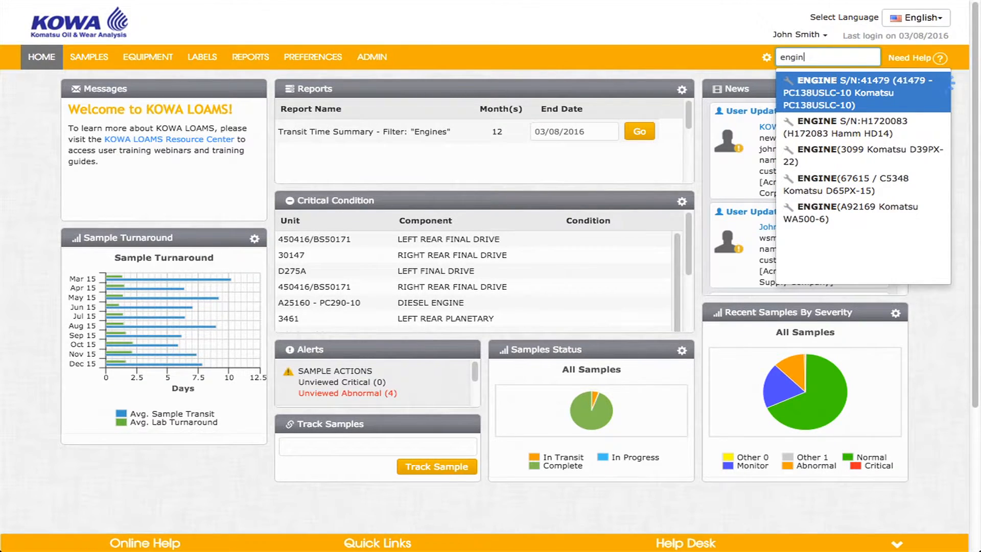
click(832, 77)
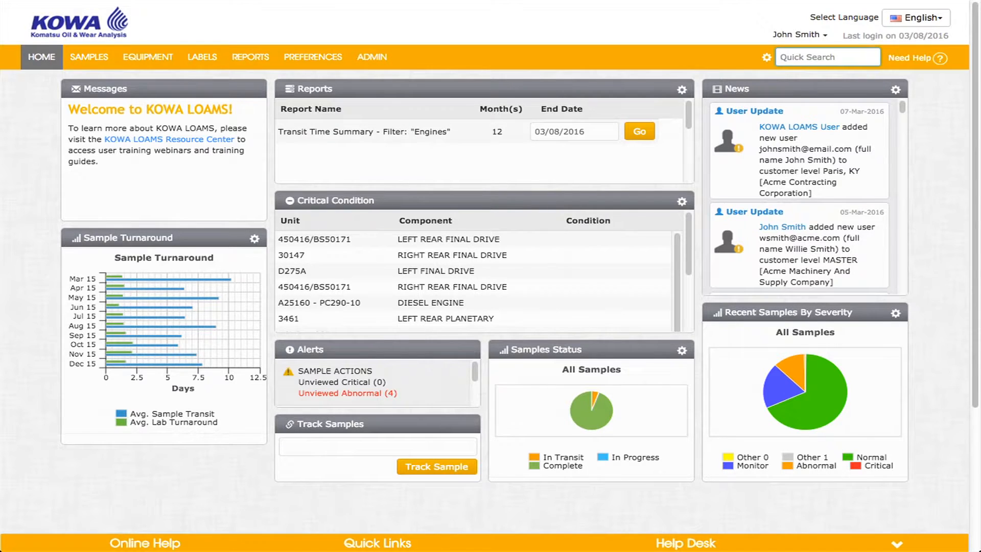
Go to the Labels > New Samples page
mouse_move(195, 67)
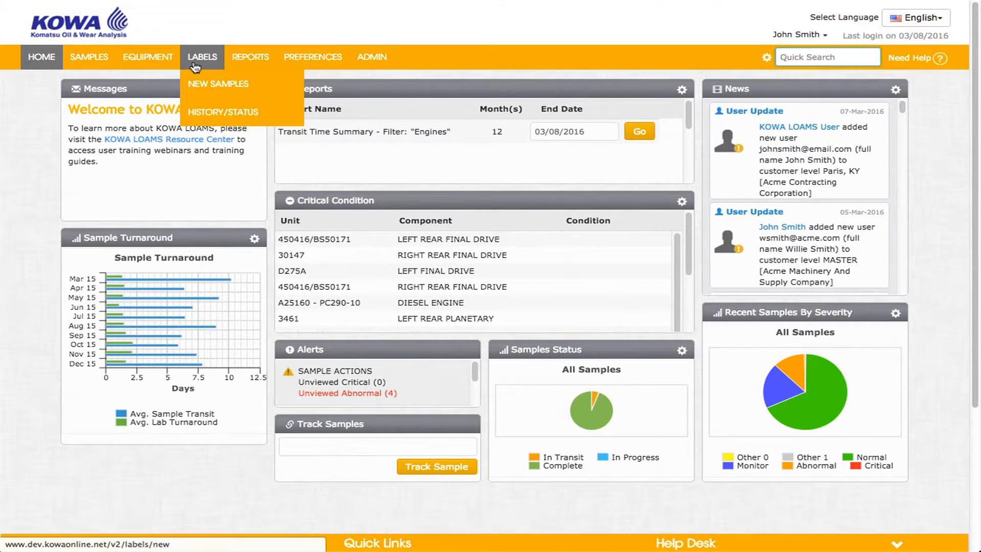
click(206, 83)
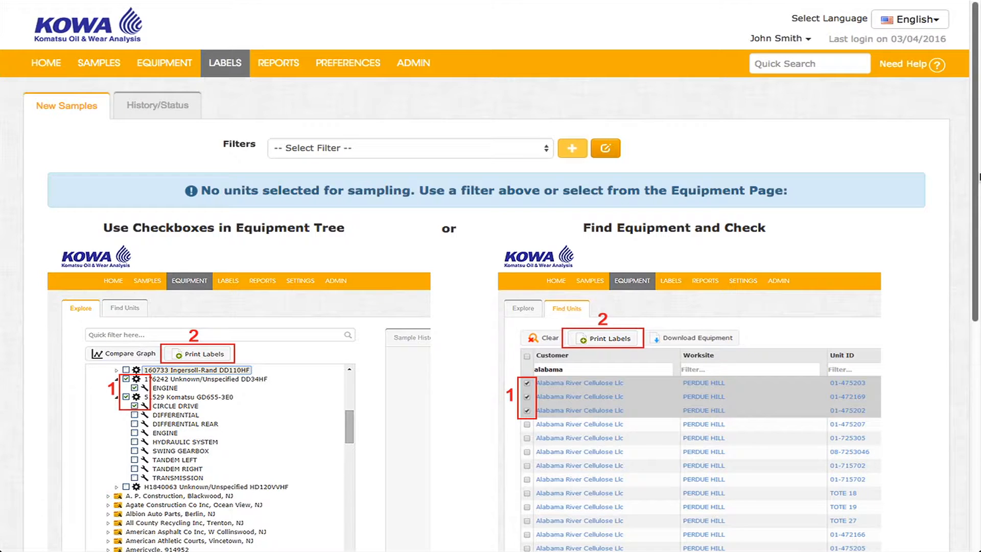
mouse_move(160, 72)
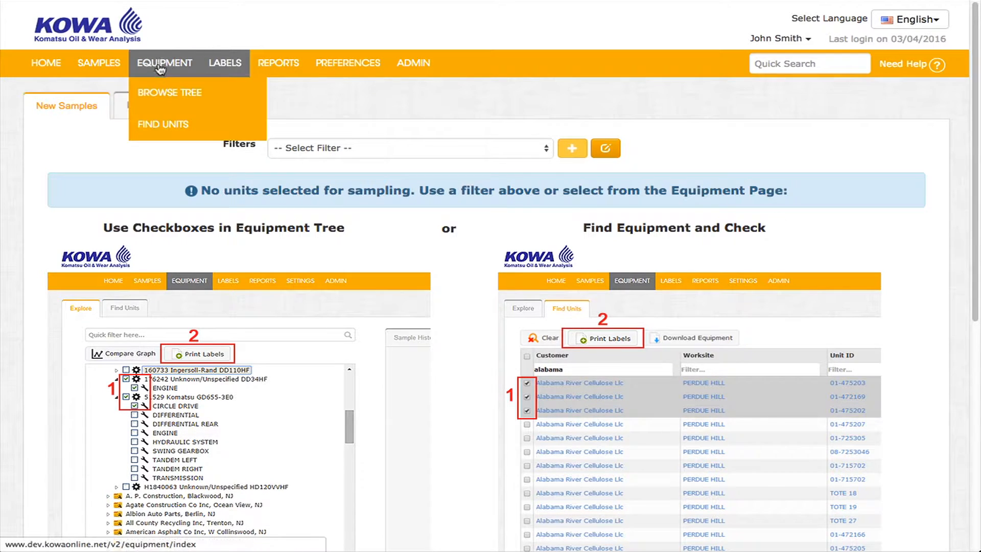
Browse the Equipment tree to Acme Coal unit 10271 / 1163 and view its ENGINE sample history
click(165, 100)
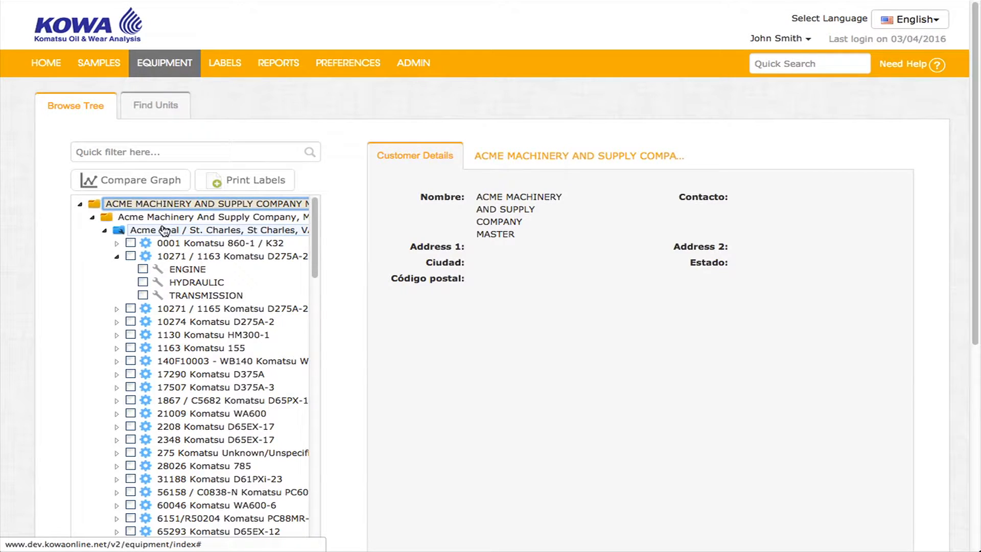
click(163, 229)
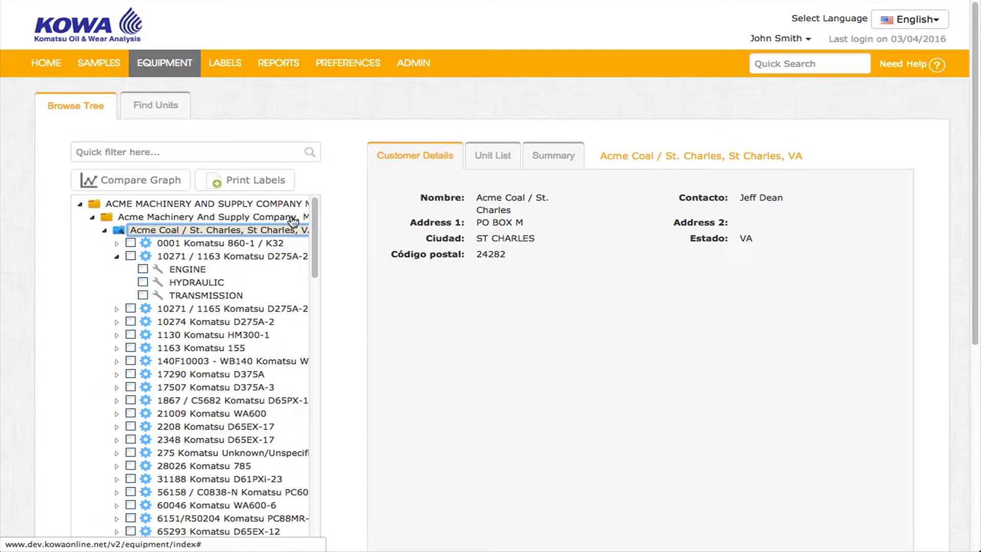
click(189, 256)
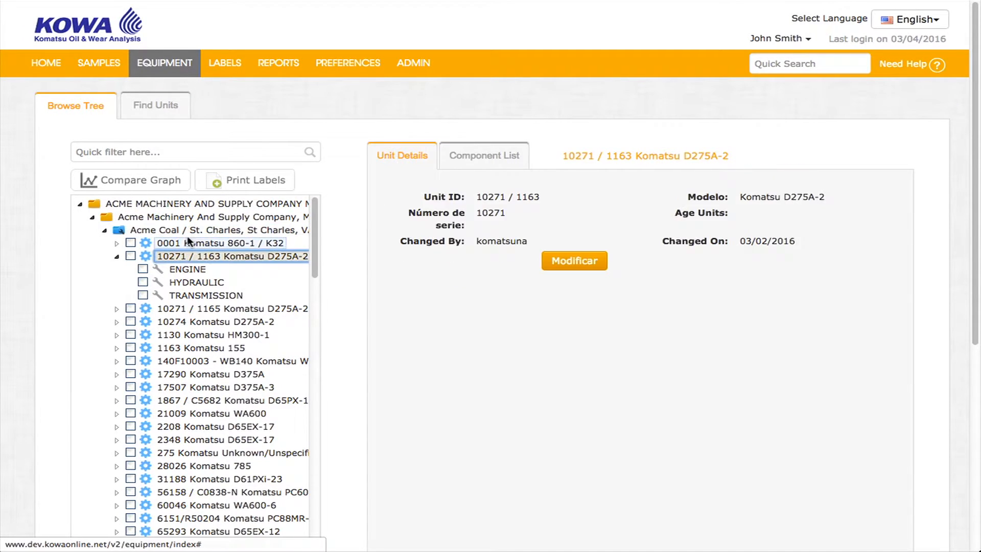
click(188, 234)
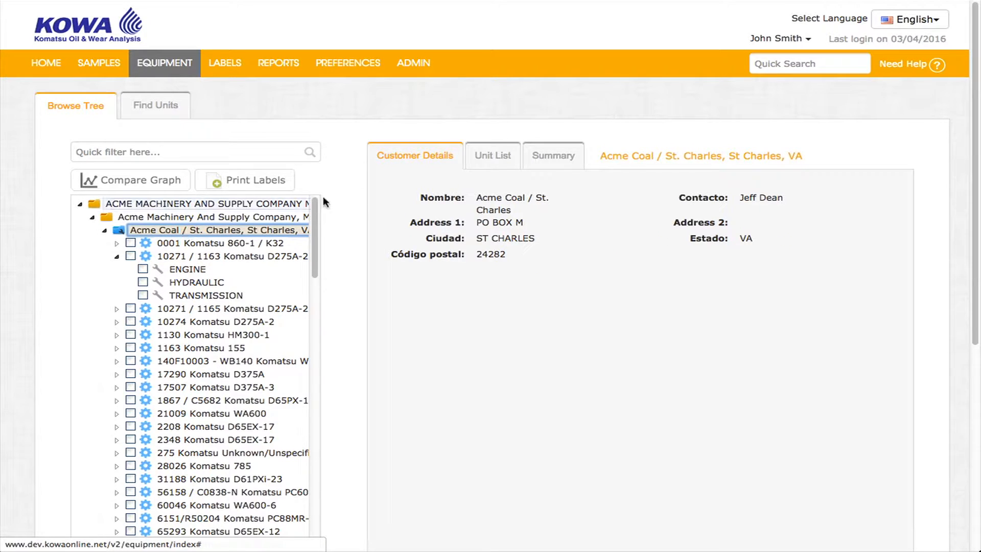
click(492, 156)
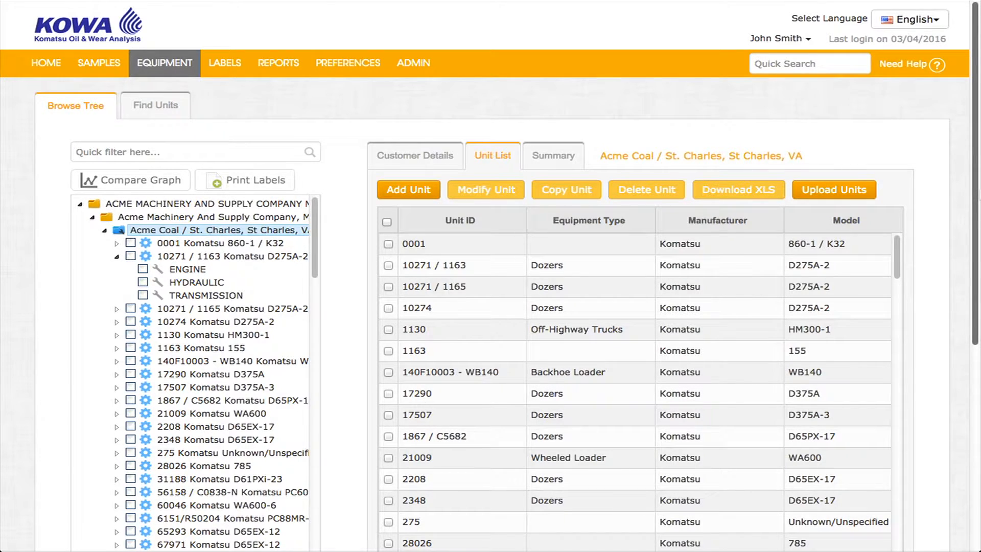
click(197, 259)
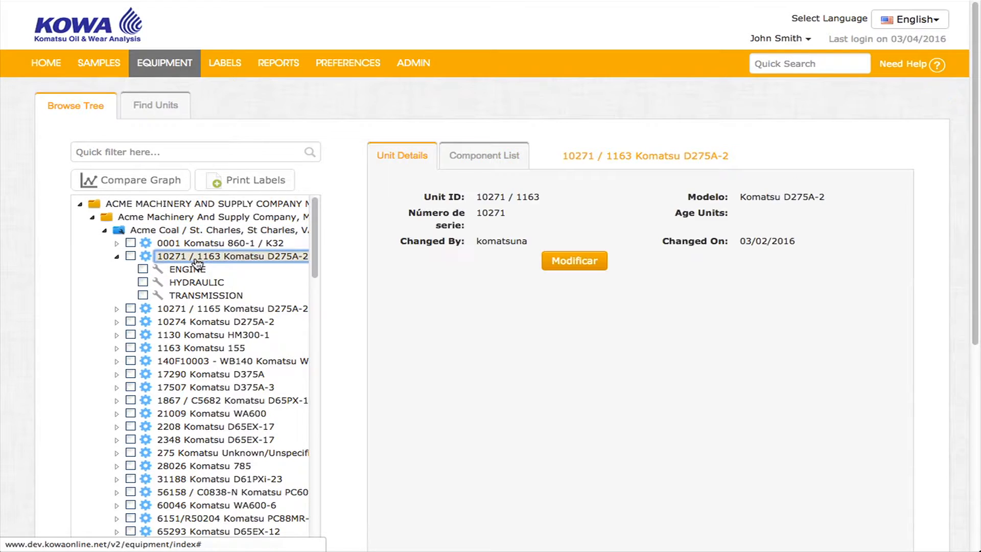
click(493, 165)
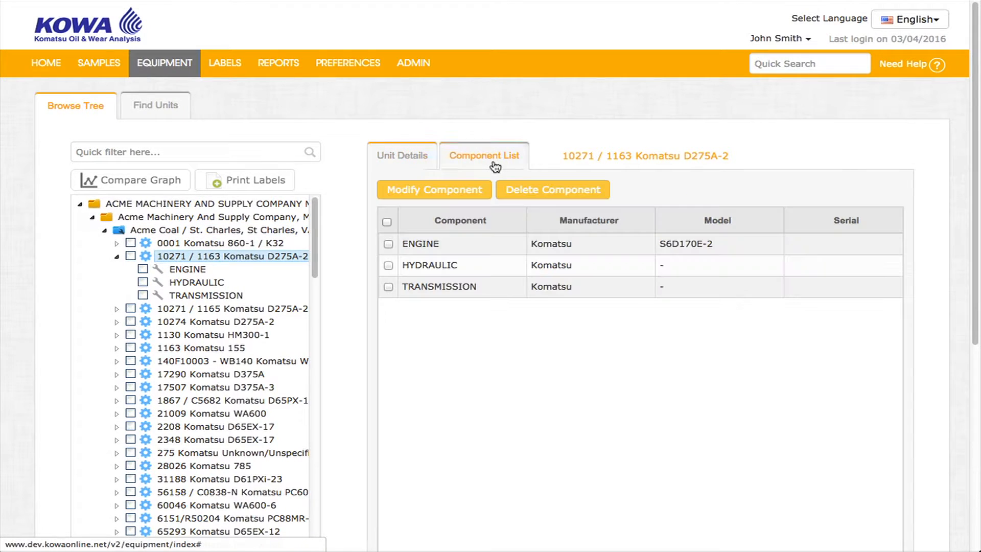
click(184, 271)
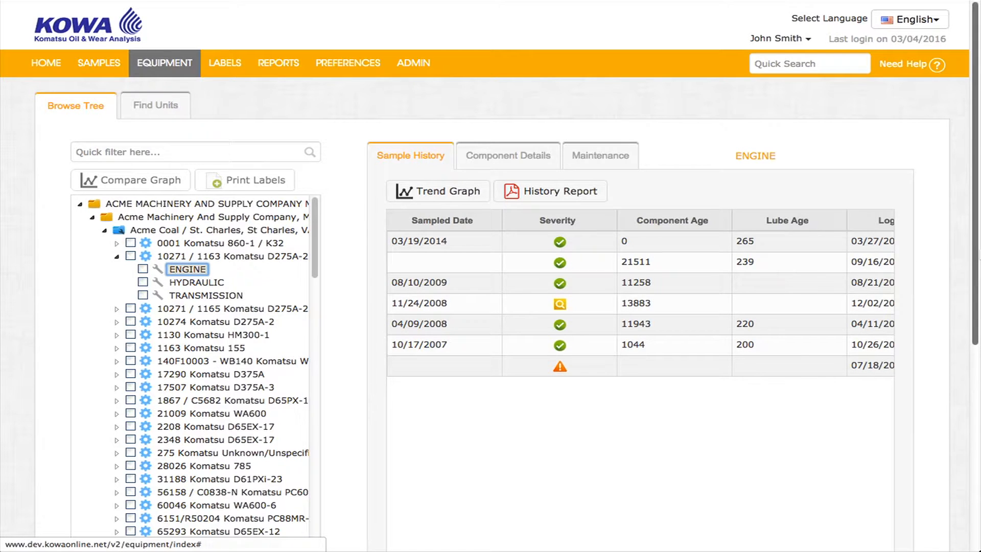
Tick the ENGINE and HYDRAULIC components and start printing their labels
click(143, 268)
click(143, 281)
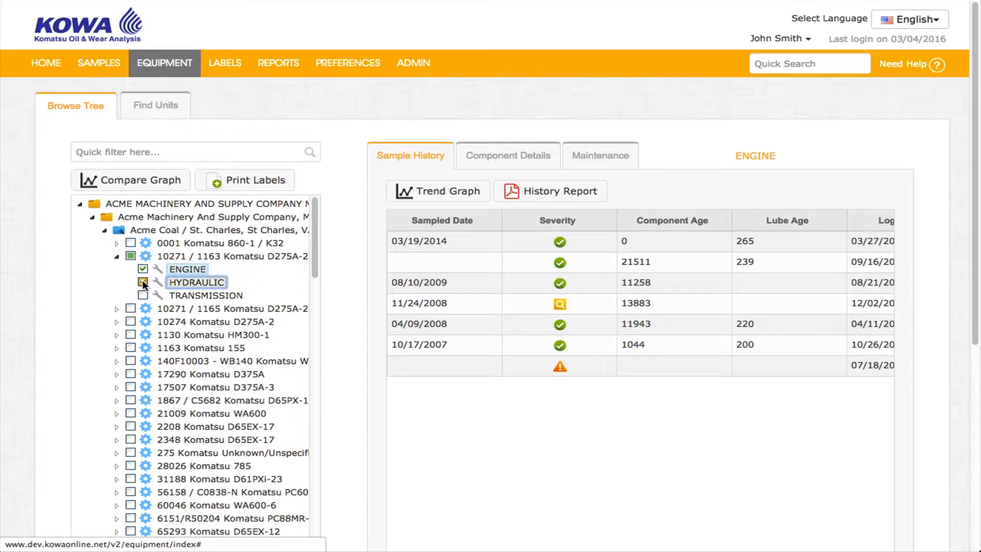
click(258, 187)
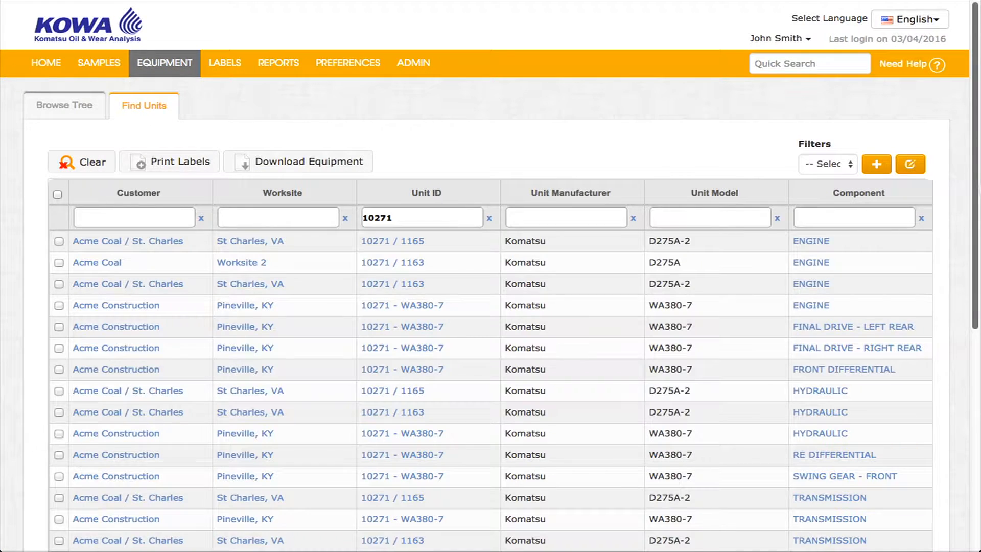
Tick the ENGINE and FINAL DRIVE - LEFT REAR rows for unit 10271 and create new sample entries
click(409, 217)
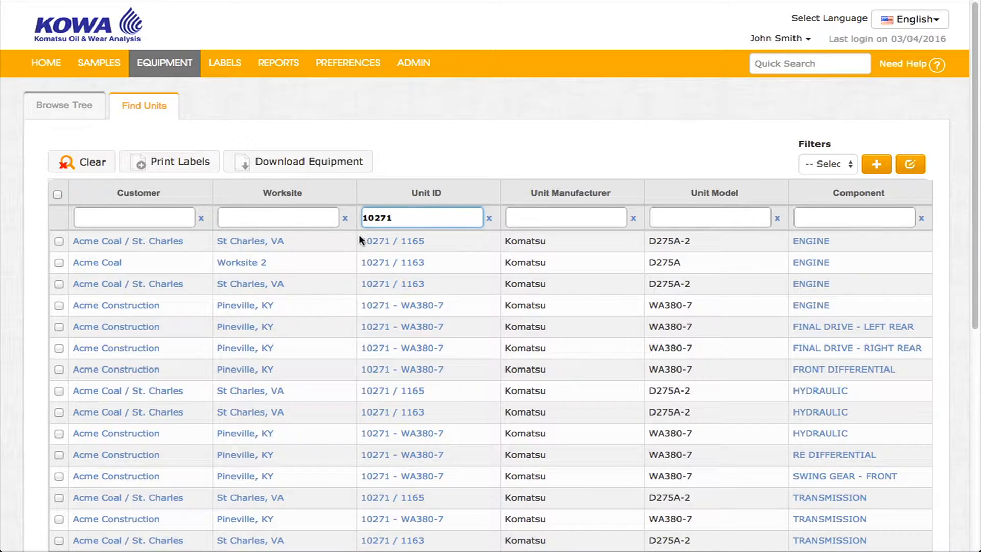
click(58, 304)
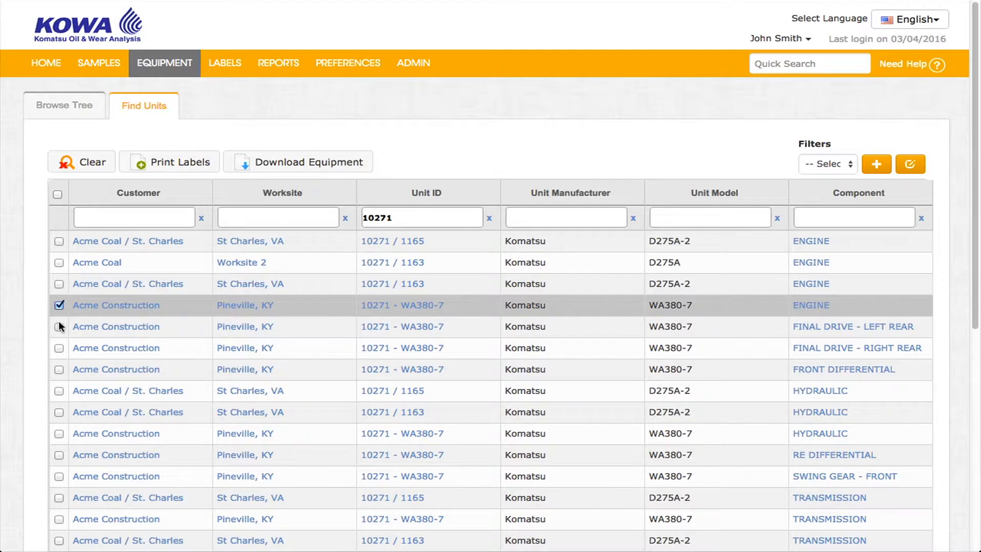
click(58, 326)
click(196, 161)
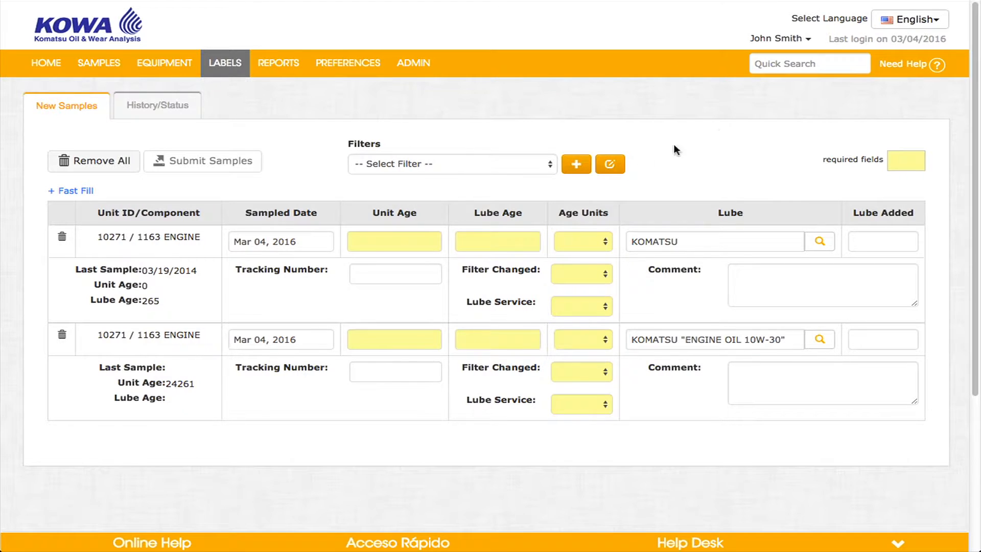
Give the first sample unit age 1500, age units Mi, filter changed Yes, lube service Sampled
click(377, 241)
text(1500)
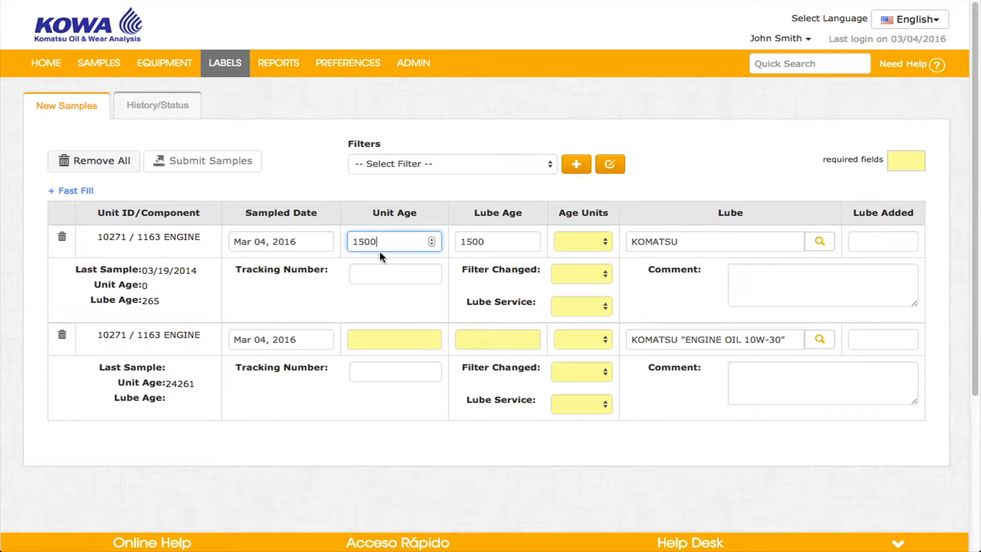
click(577, 243)
click(582, 261)
click(582, 272)
click(580, 305)
click(580, 317)
Give the second sample age units Mi, filter changed Yes, lube Changed, unit age 25000, lube age 1250
click(582, 338)
click(585, 365)
click(583, 373)
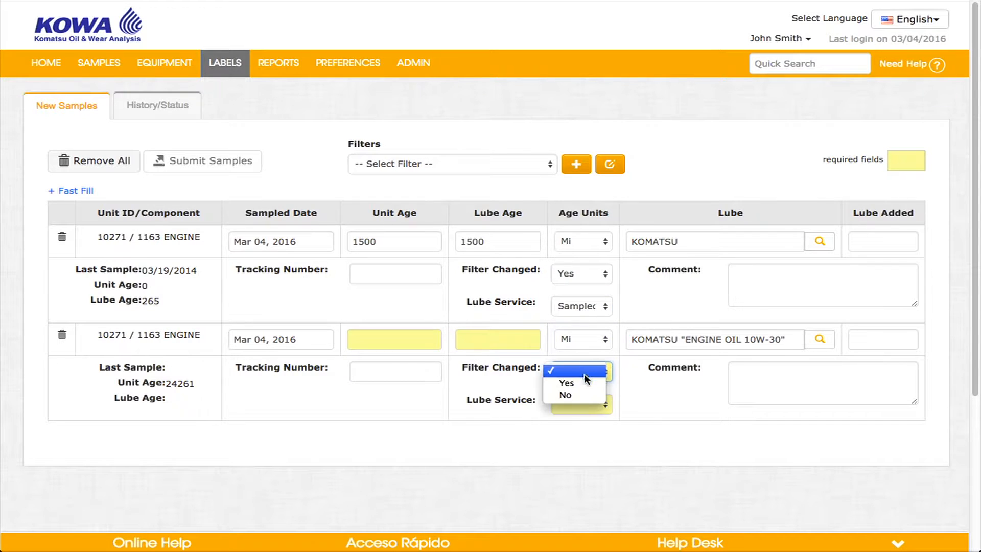
click(580, 379)
click(579, 401)
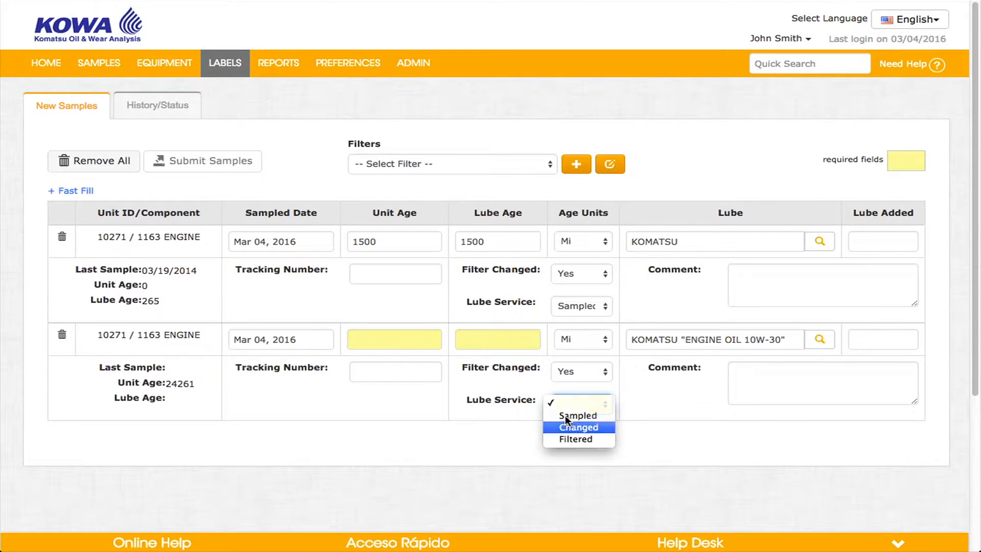
click(578, 427)
click(428, 341)
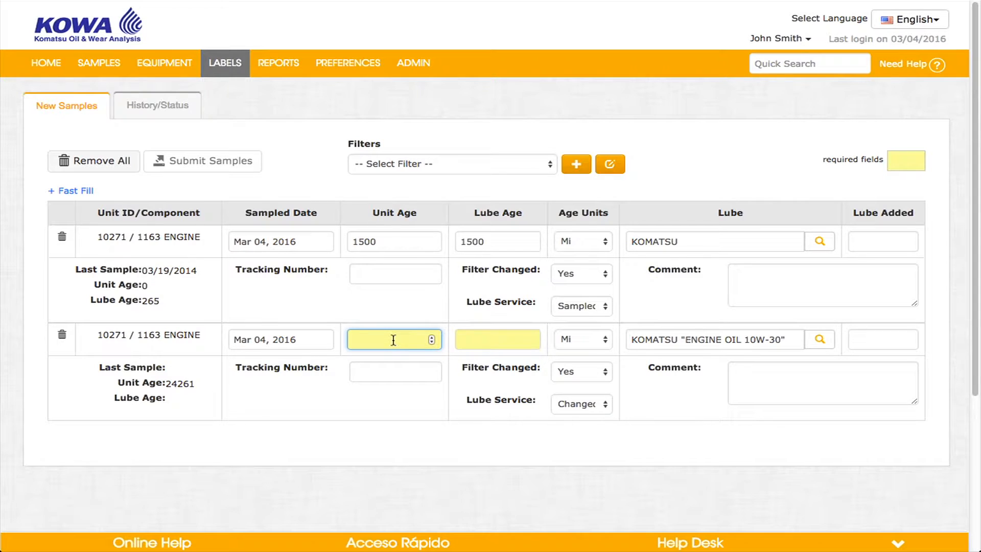
text(25000)
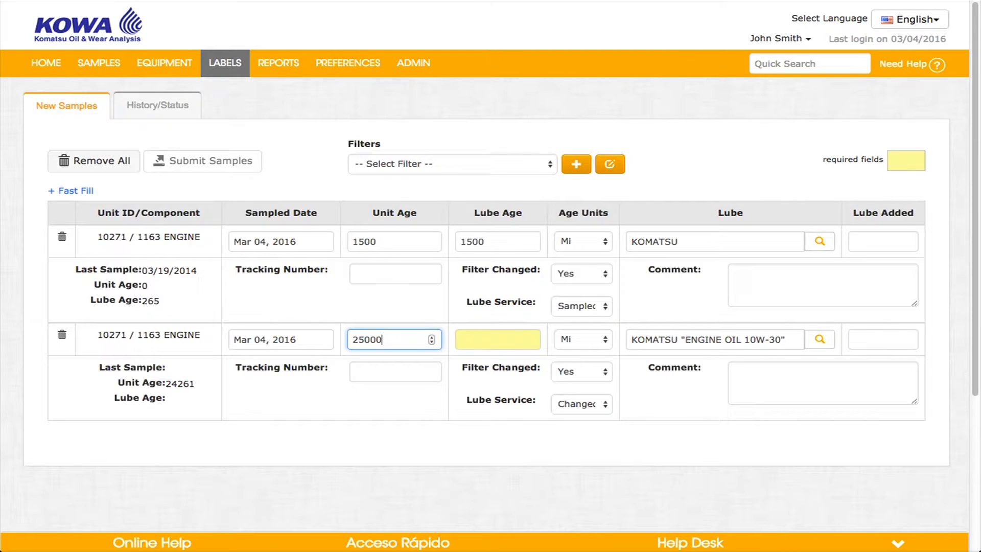
click(469, 339)
text(12)
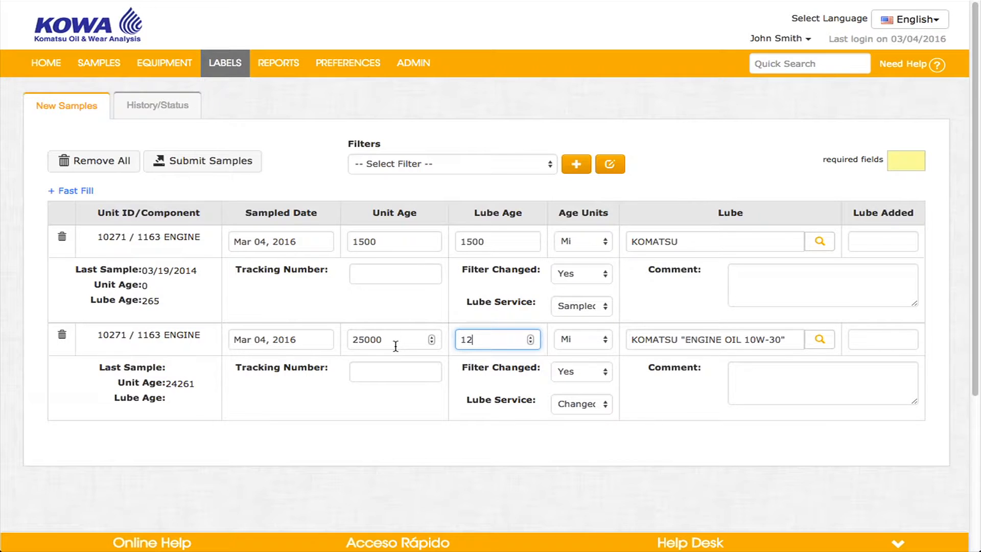
text(50)
Check the first sample's oil lookup, add the comment 'Comment for Data Analyst', and open Fast Fill
click(819, 242)
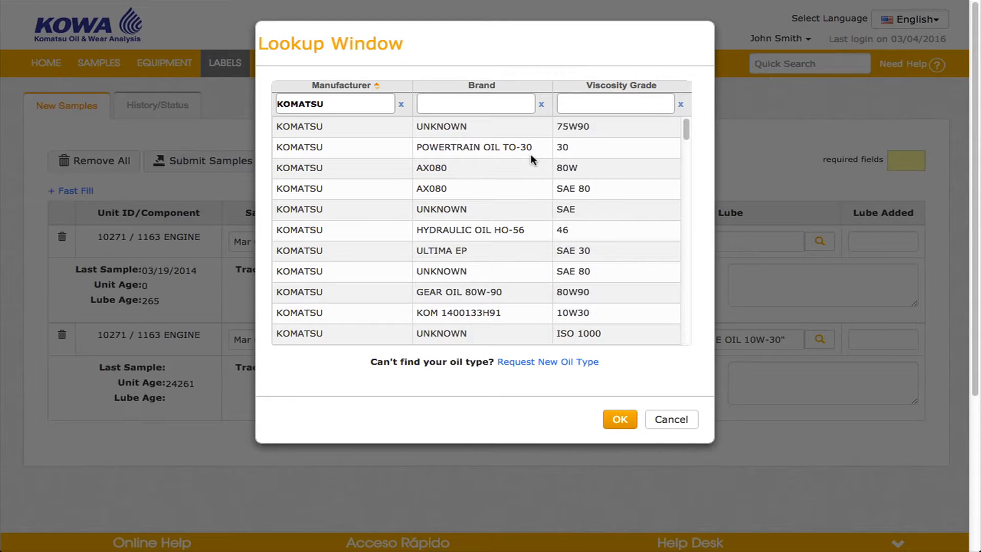
click(673, 420)
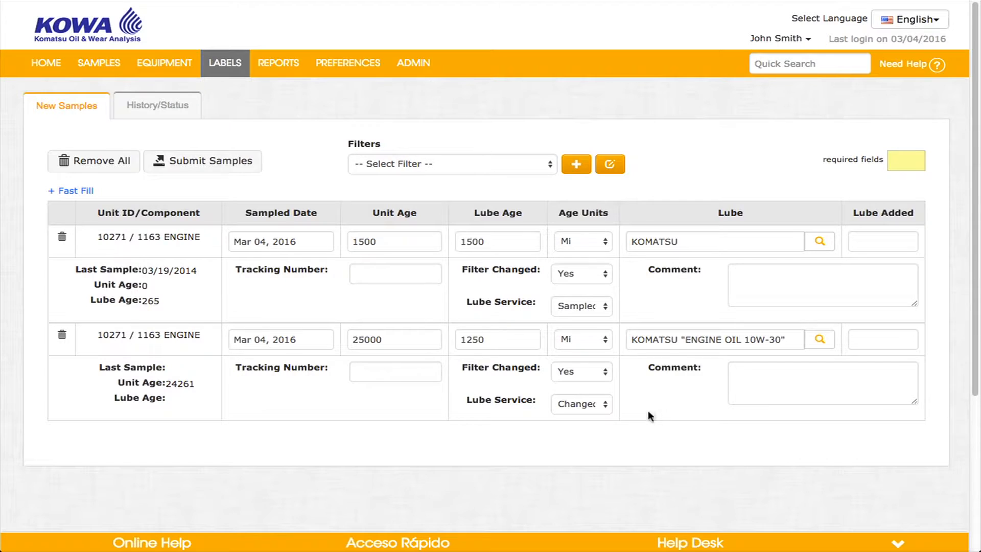
click(781, 285)
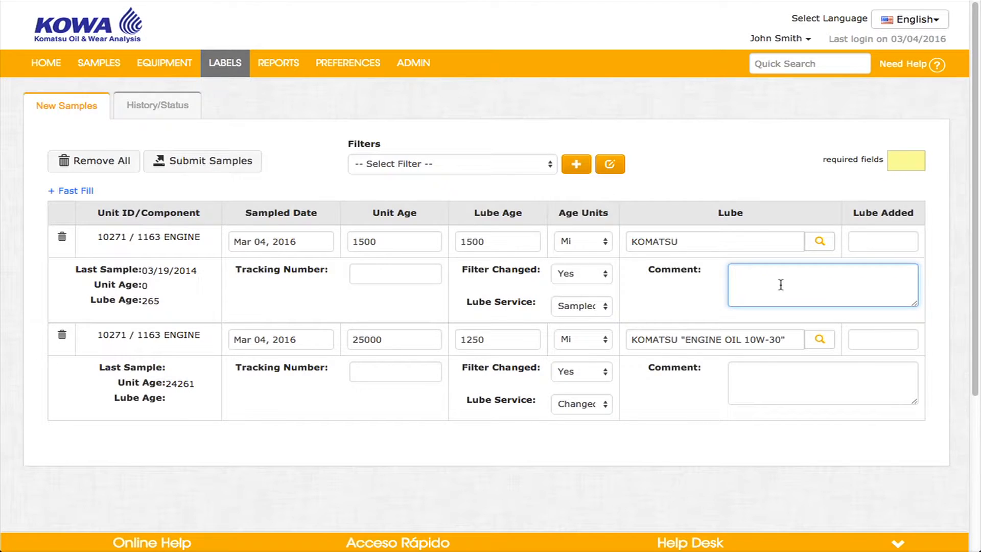
text(Comment for Data Analyst)
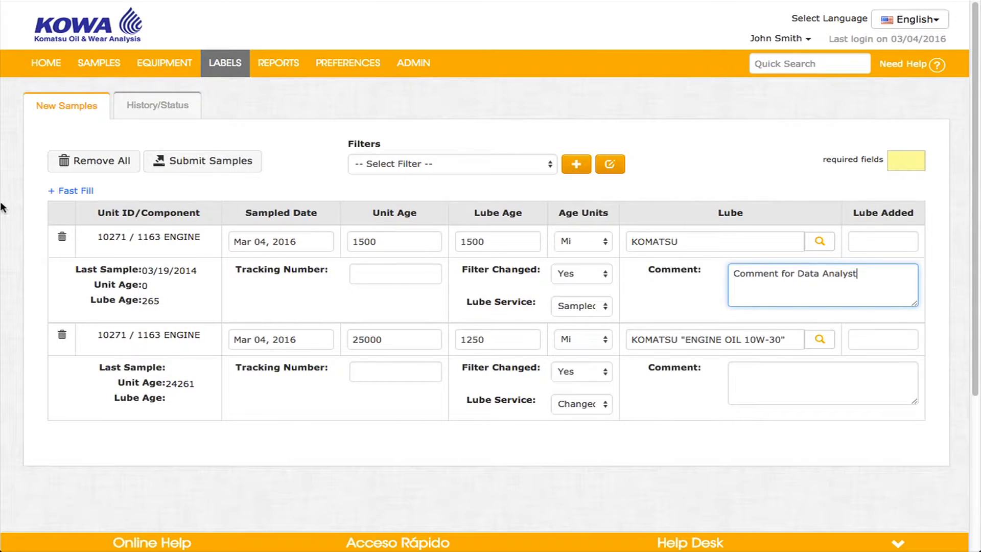
click(71, 189)
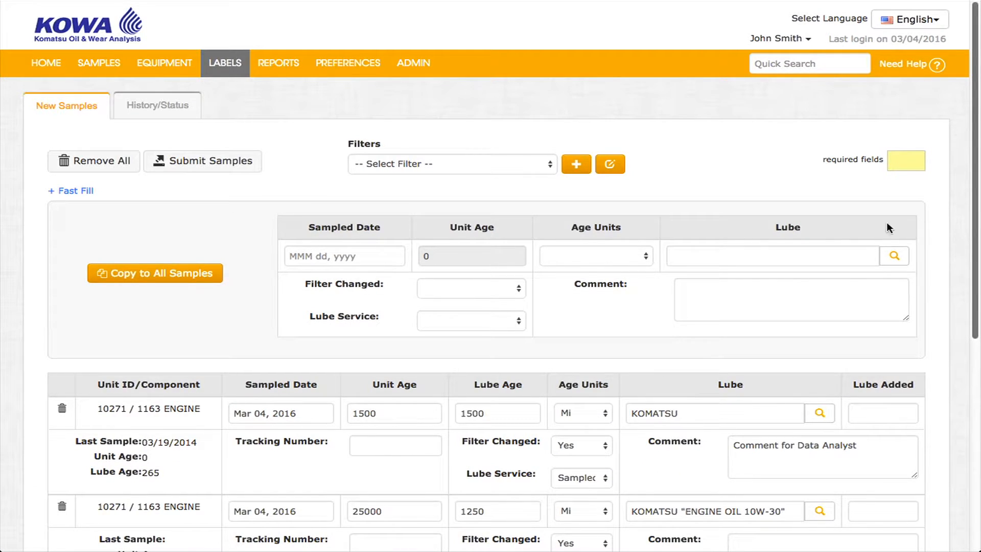
Leave the Fast Fill Filter Changed option unchanged and collapse the Fast Fill panel
click(516, 289)
click(517, 290)
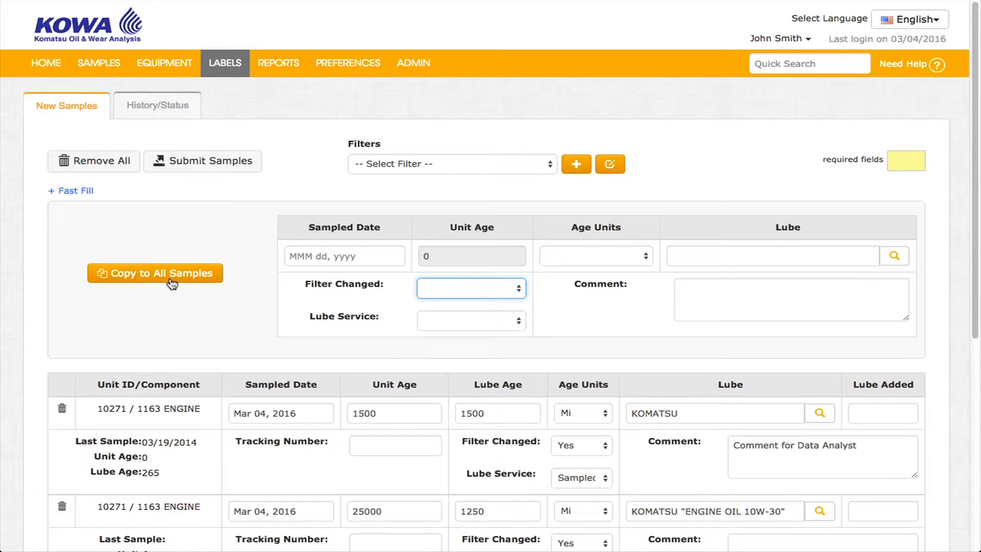
click(84, 190)
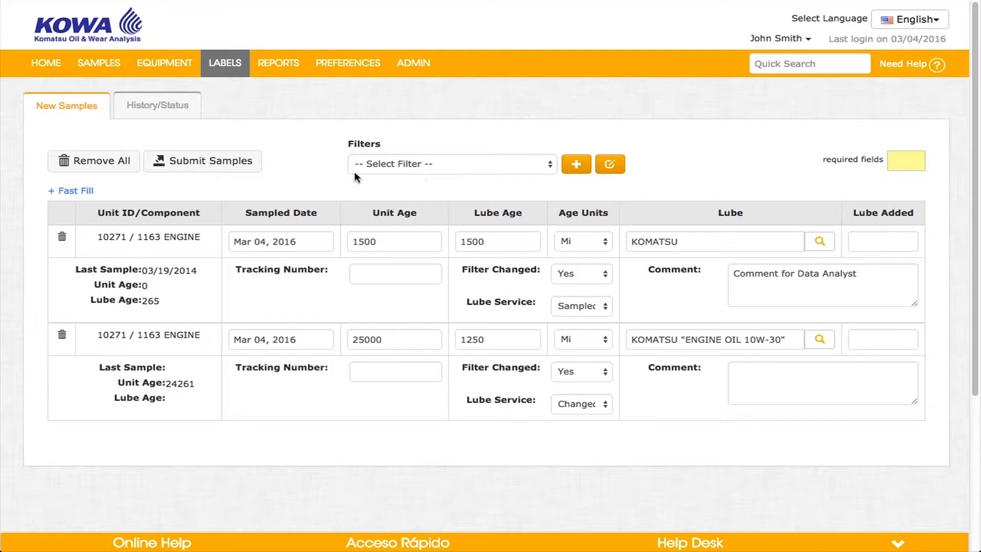
Submit both engine samples, accepting automatic tracking number generation
click(191, 162)
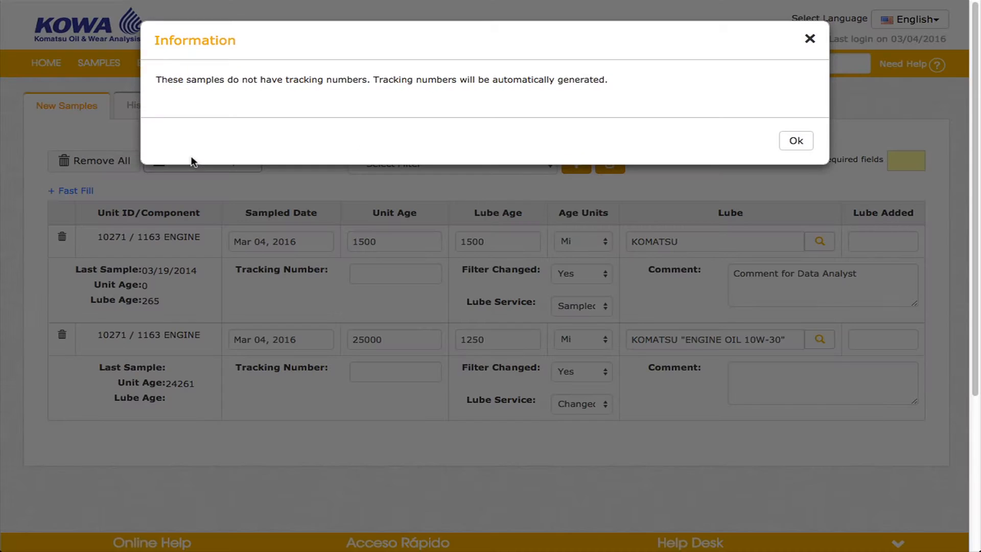
click(798, 144)
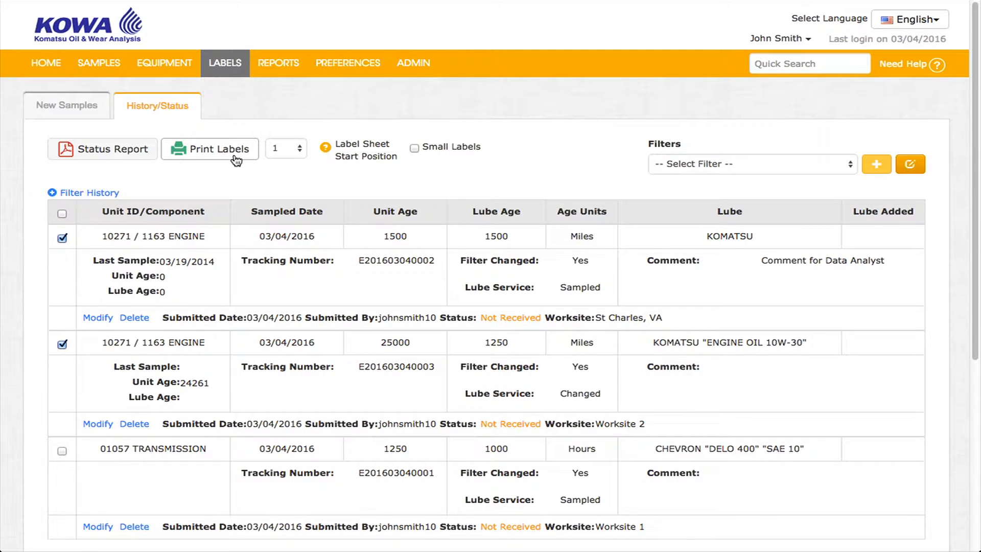
click(274, 151)
click(321, 176)
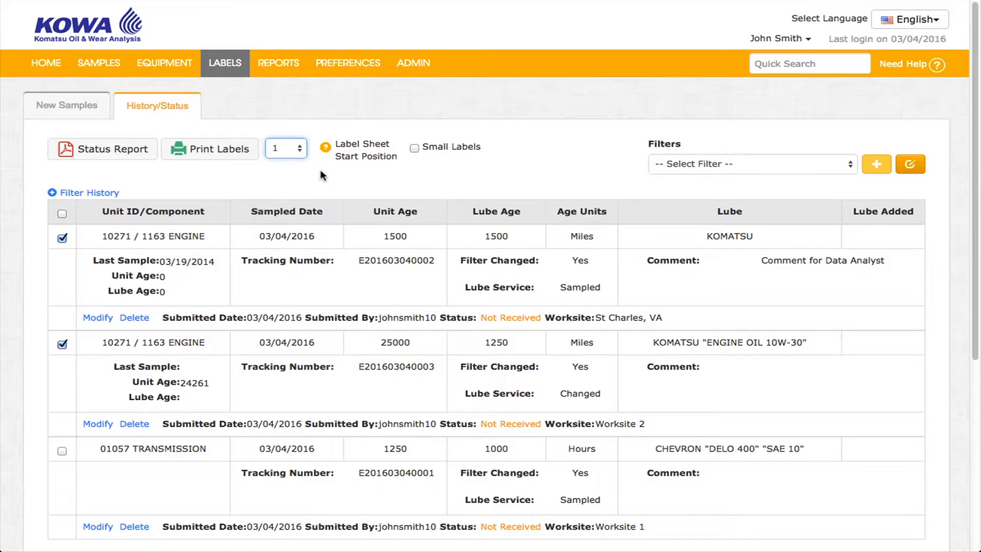
mouse_move(331, 151)
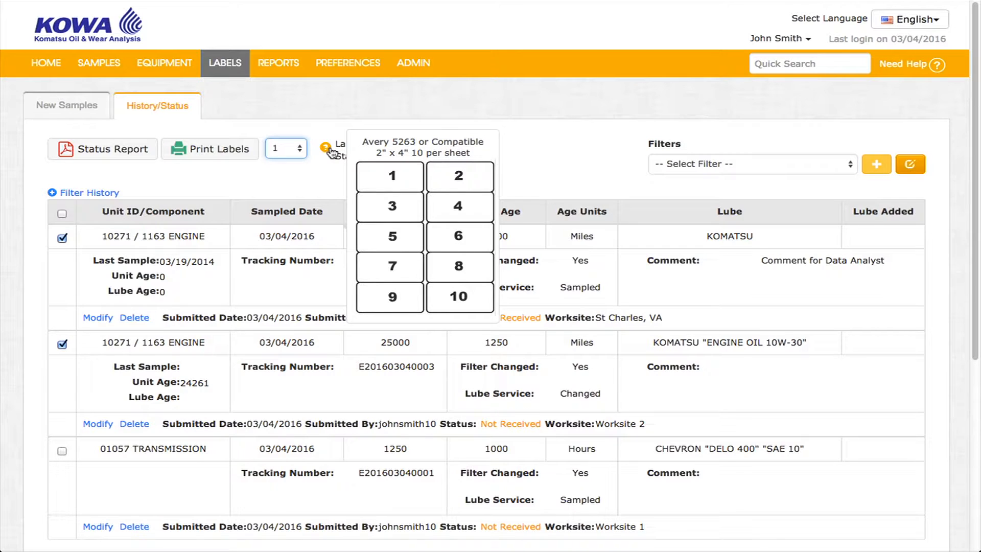
click(298, 149)
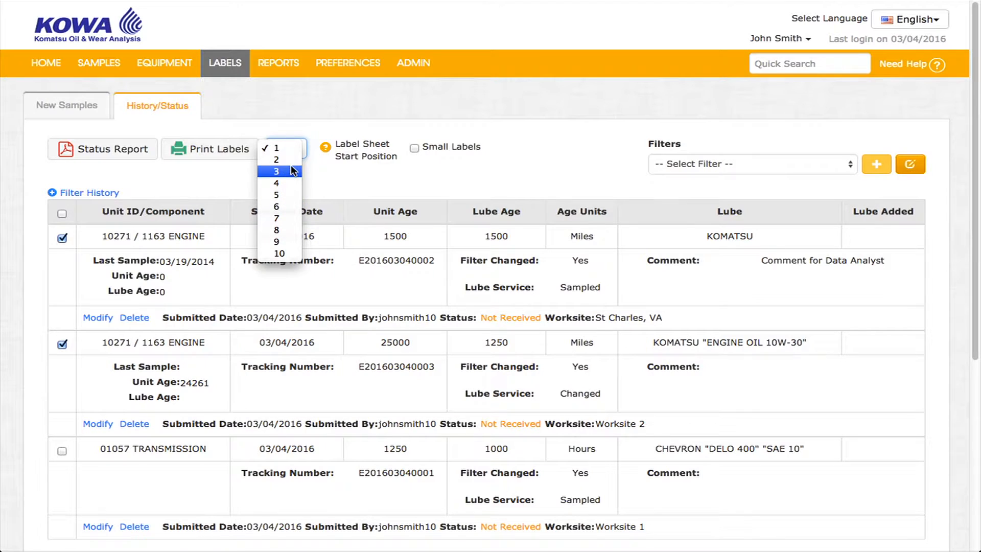
click(329, 174)
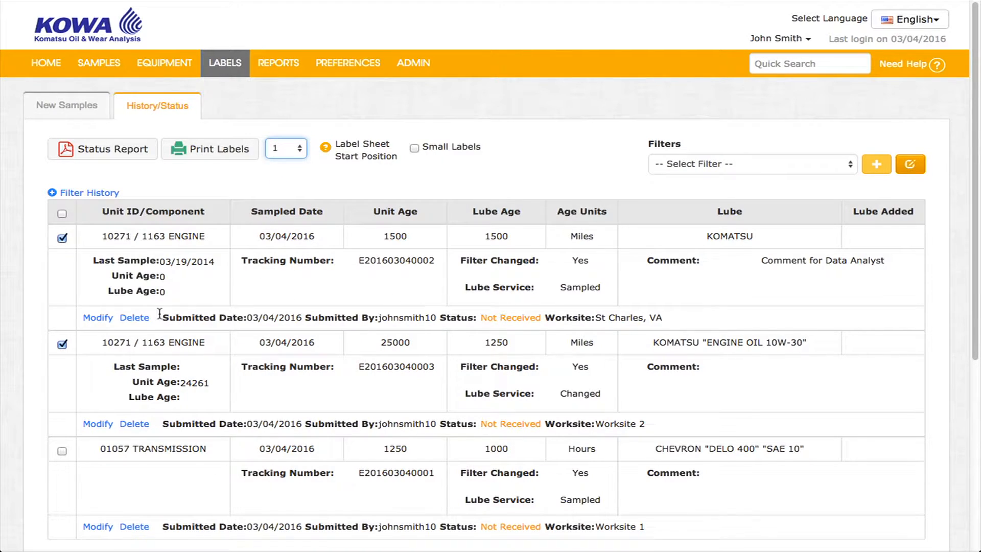
click(87, 318)
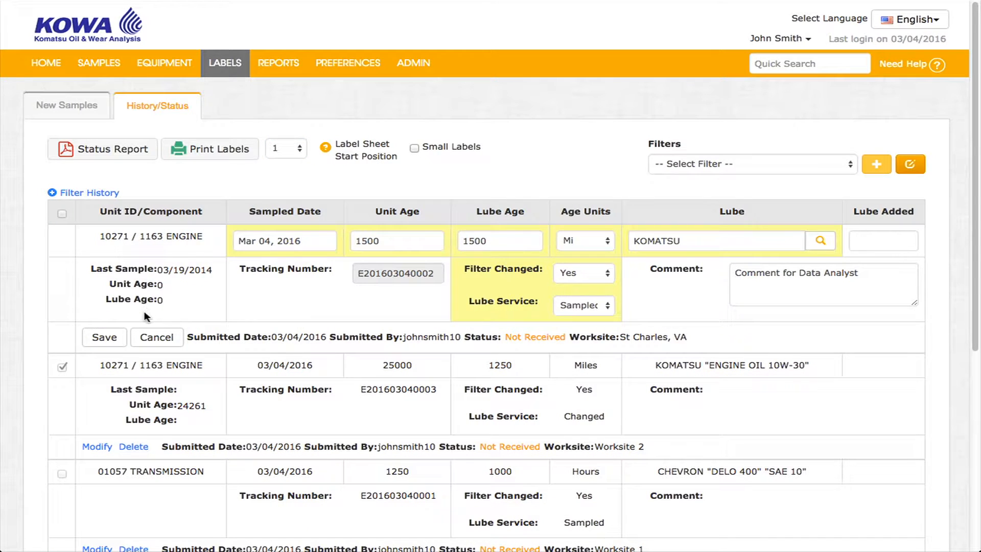
click(102, 339)
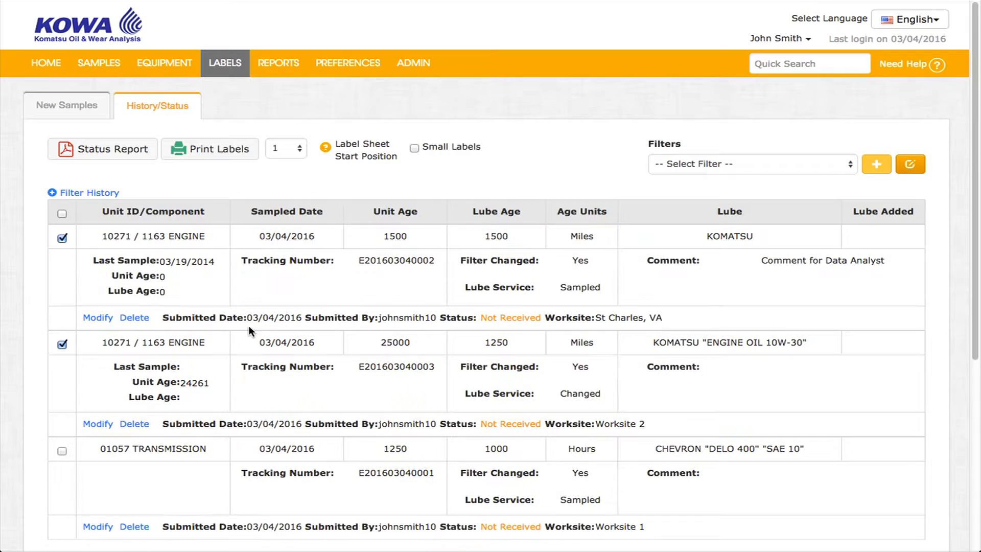
drag(435, 317, 544, 319)
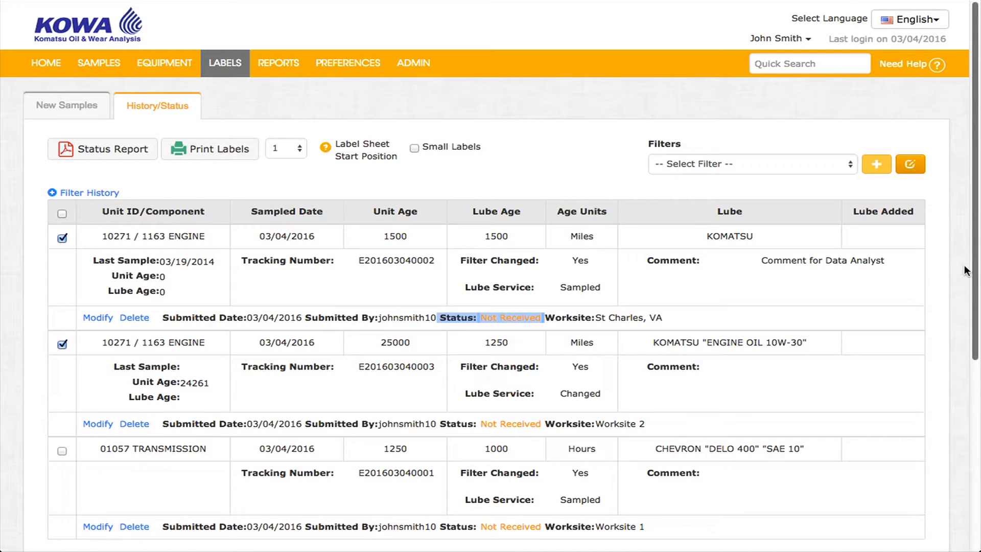
click(807, 307)
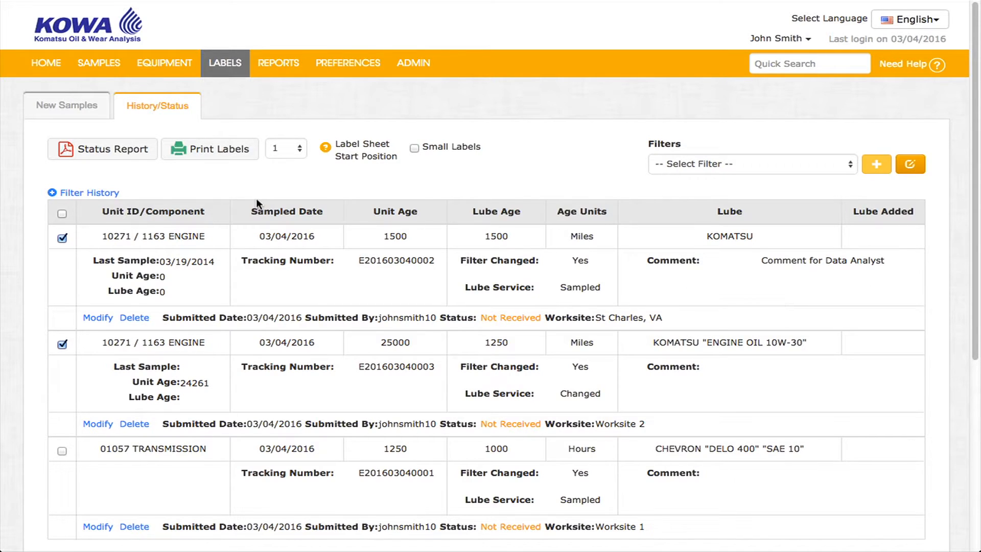
click(86, 192)
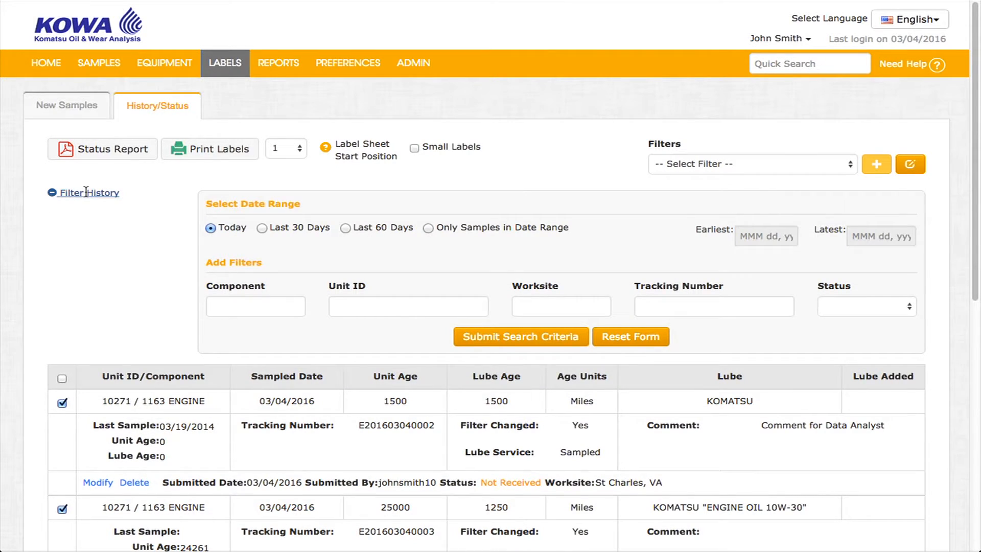
click(86, 192)
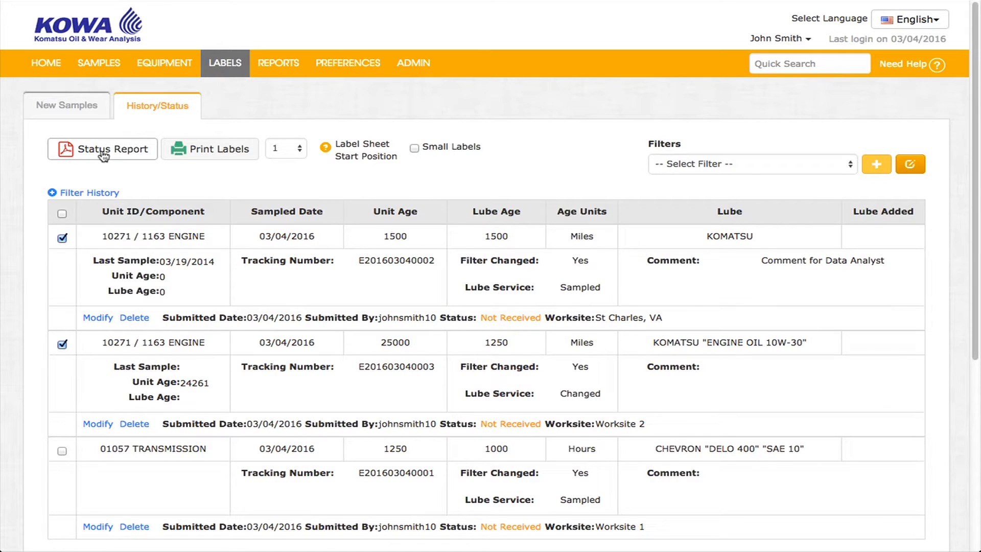
Open the last-90-days Samples Inbox from the SAMPLES menu and bring up its Show/hide columns settings
mouse_move(101, 64)
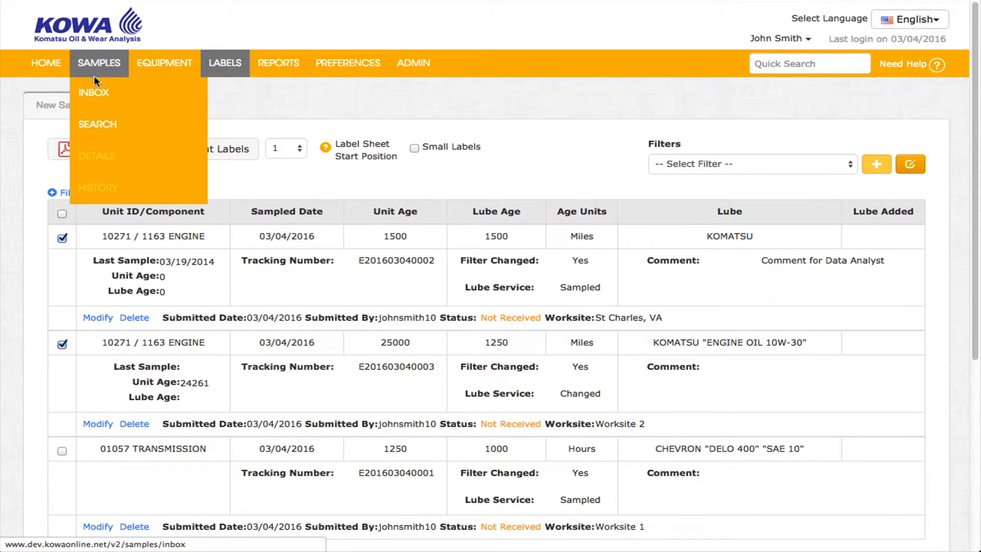
click(92, 101)
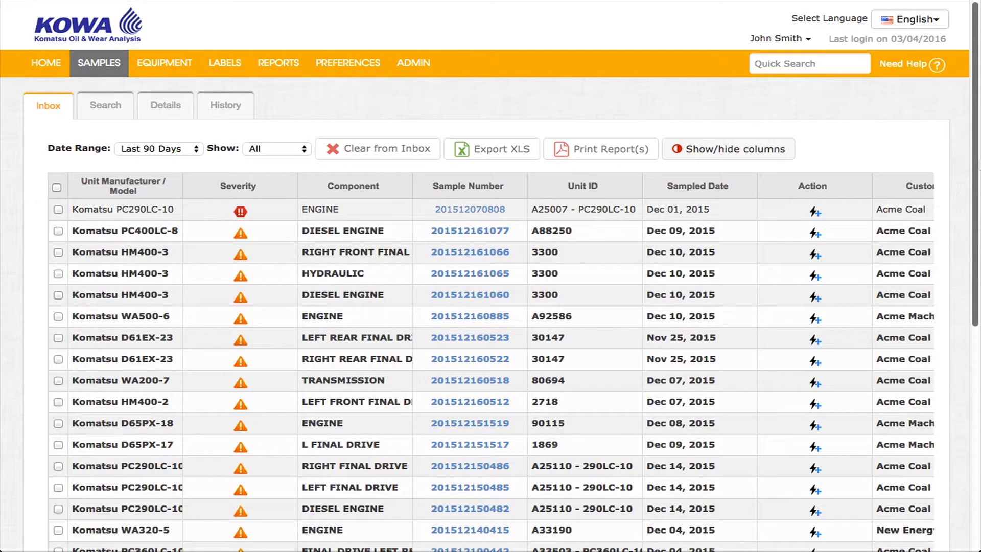
click(723, 162)
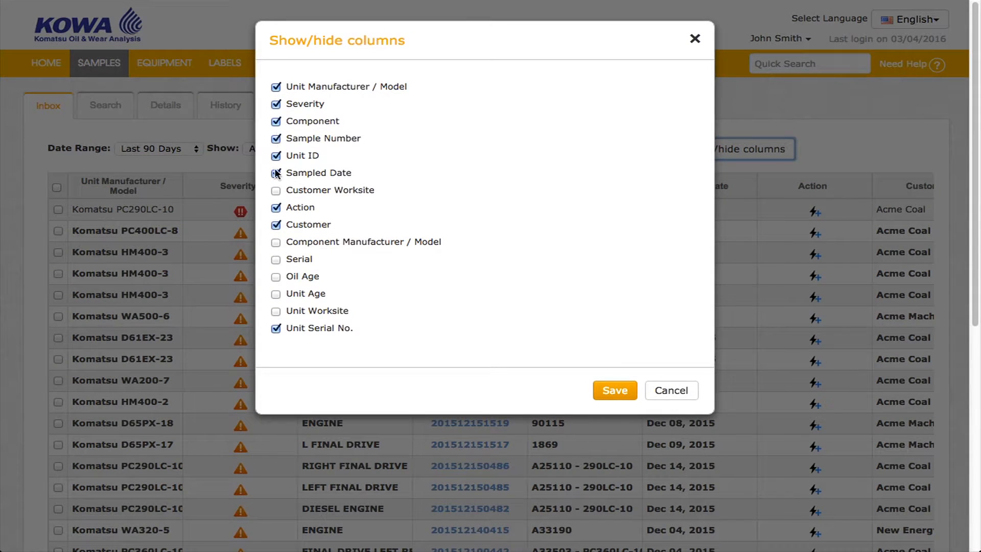
Close the column settings unchanged and move the Sampled Date column directly after Severity
click(694, 40)
drag(681, 186, 326, 197)
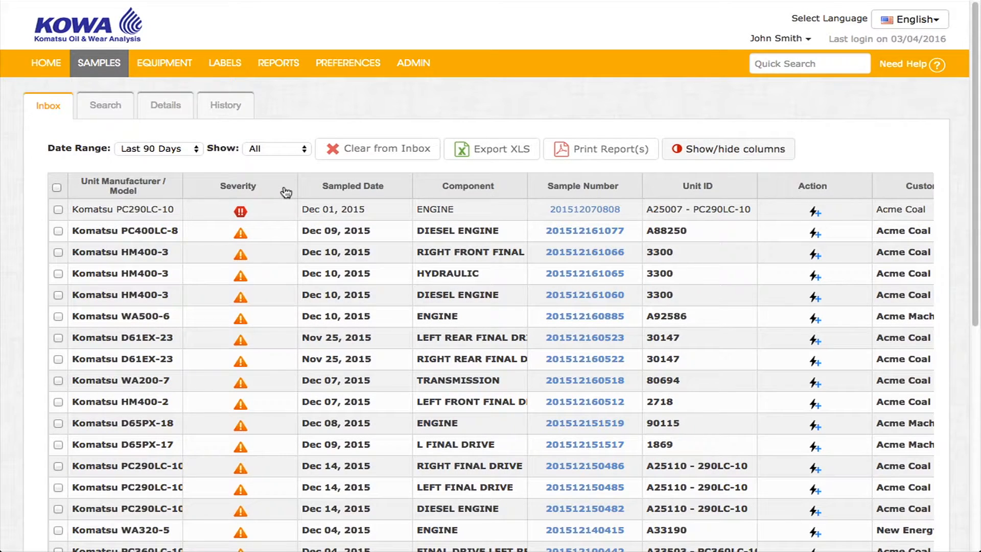
Sort the inbox critical-first by Severity, keep Last 90 Days and All, and tick the PC290LC-10 engine sample
click(243, 189)
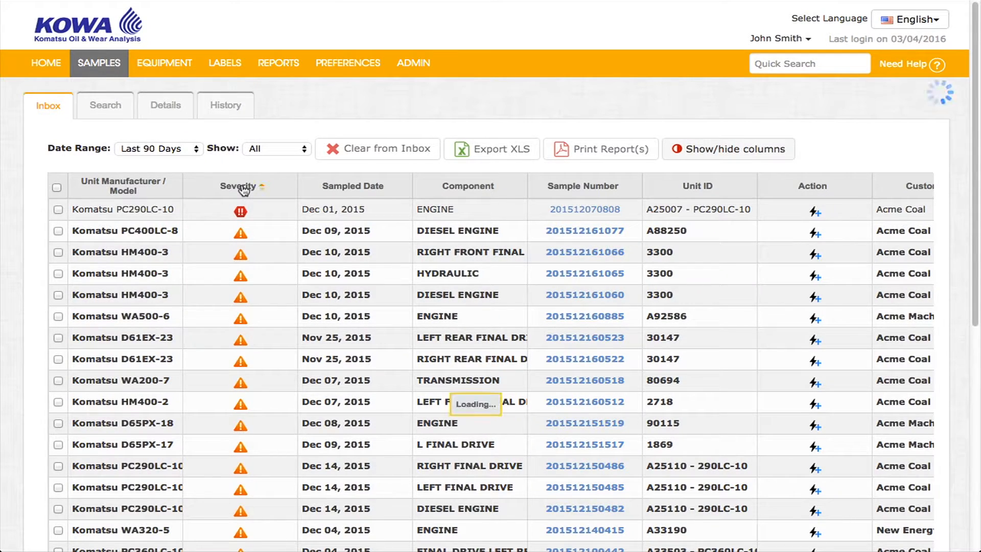
click(244, 190)
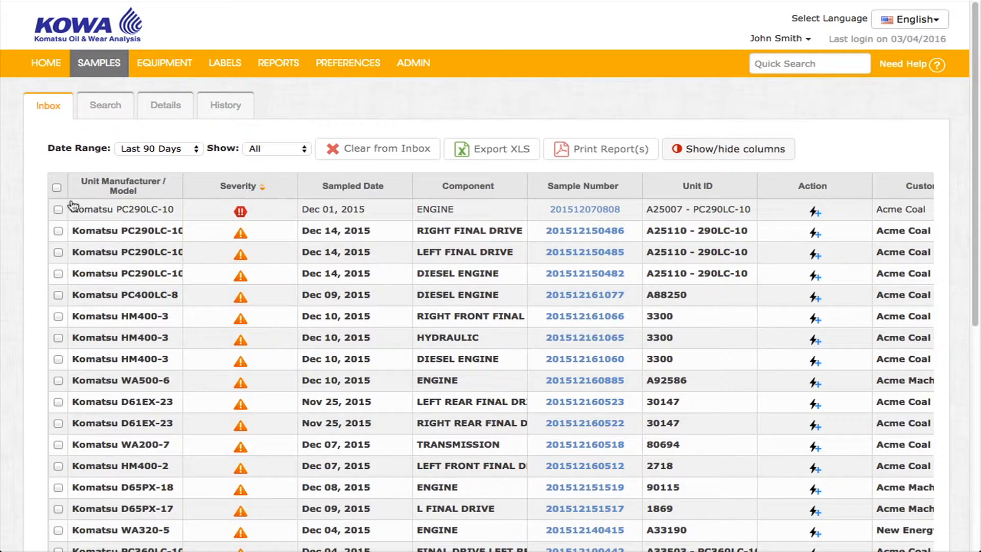
click(192, 150)
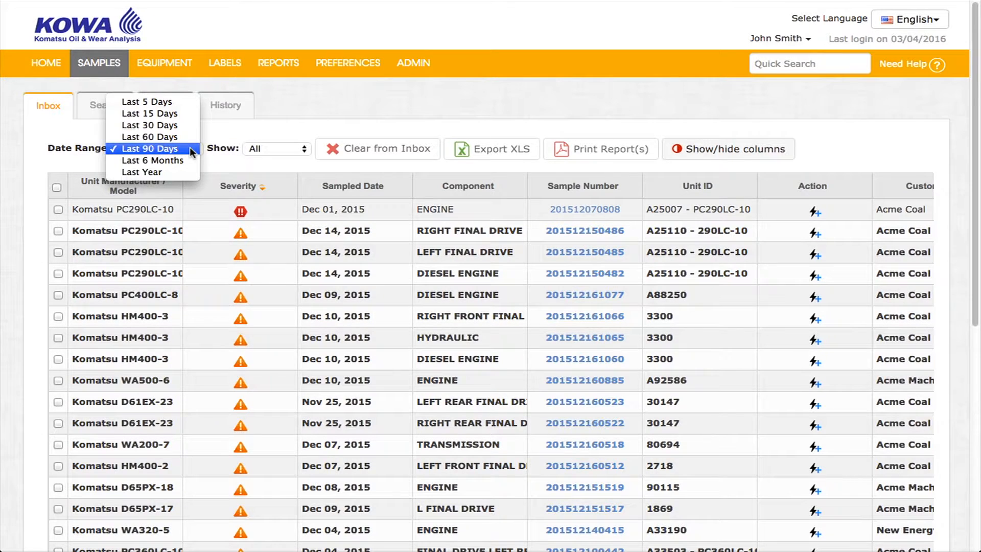
click(302, 153)
click(303, 152)
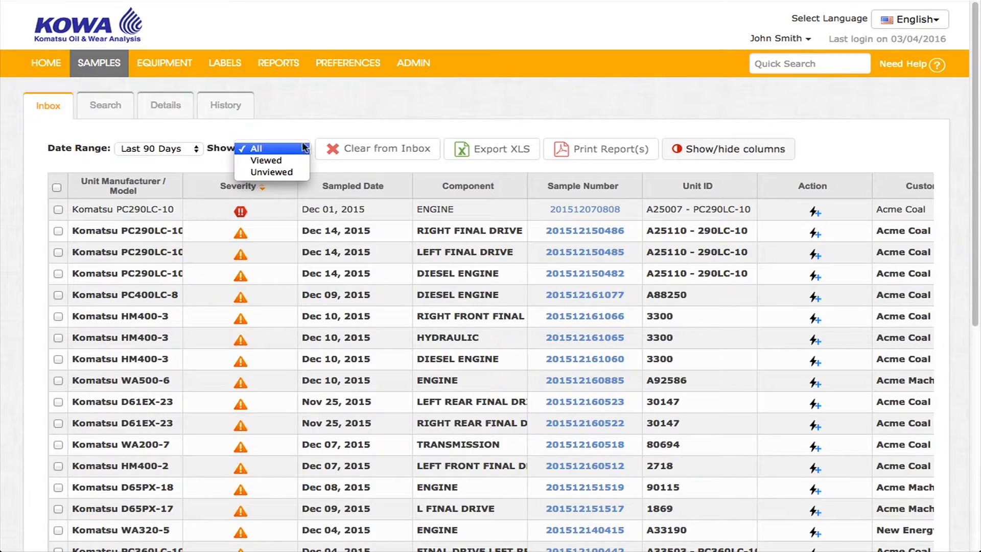
click(306, 135)
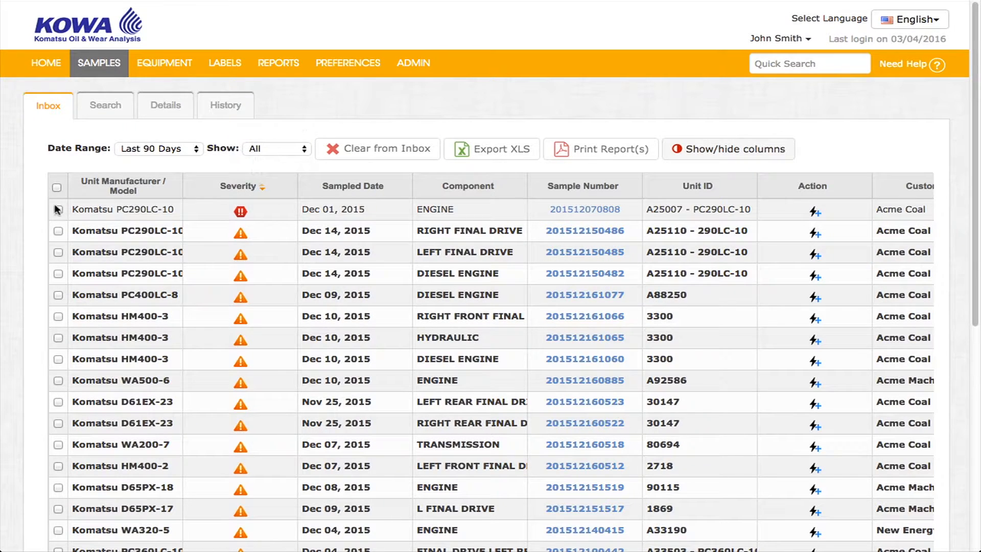
click(58, 209)
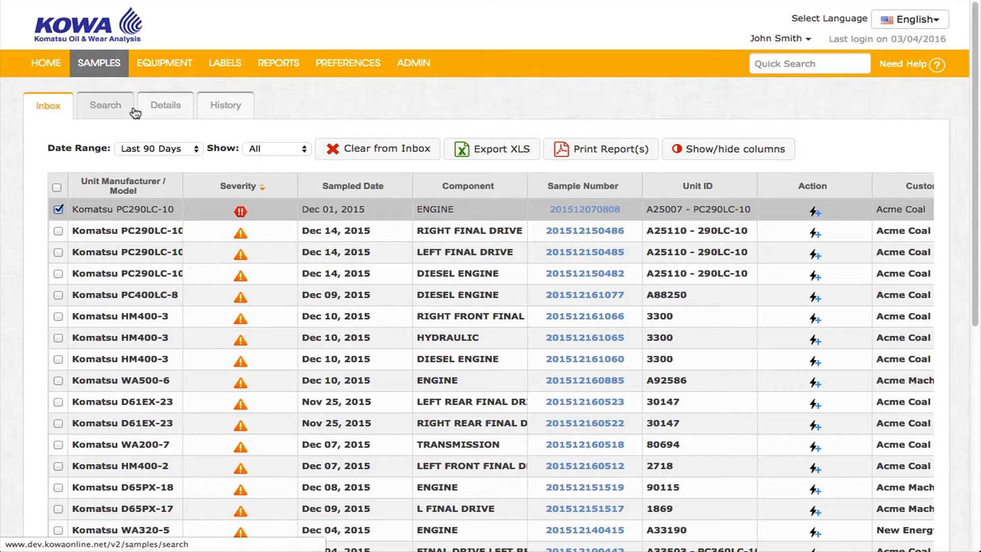
click(117, 114)
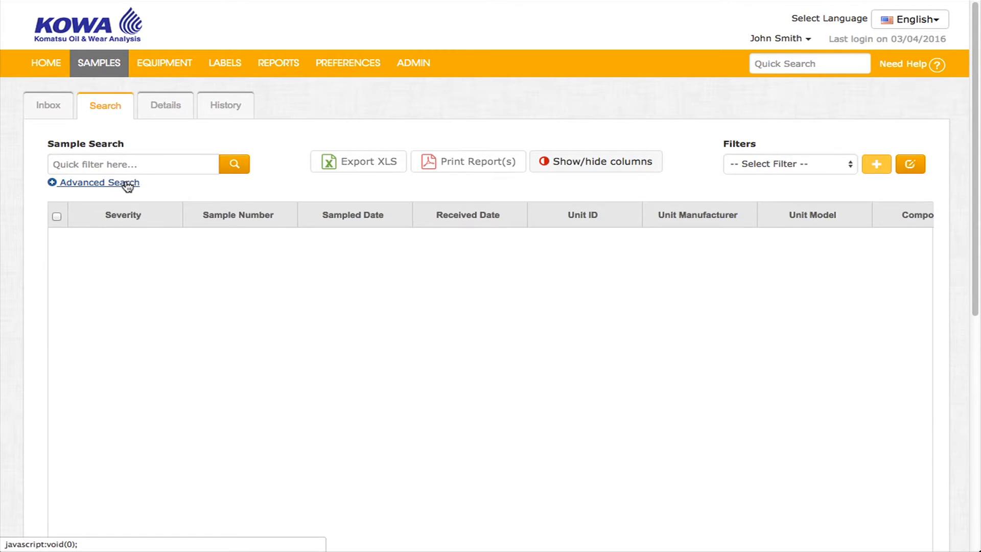
click(126, 183)
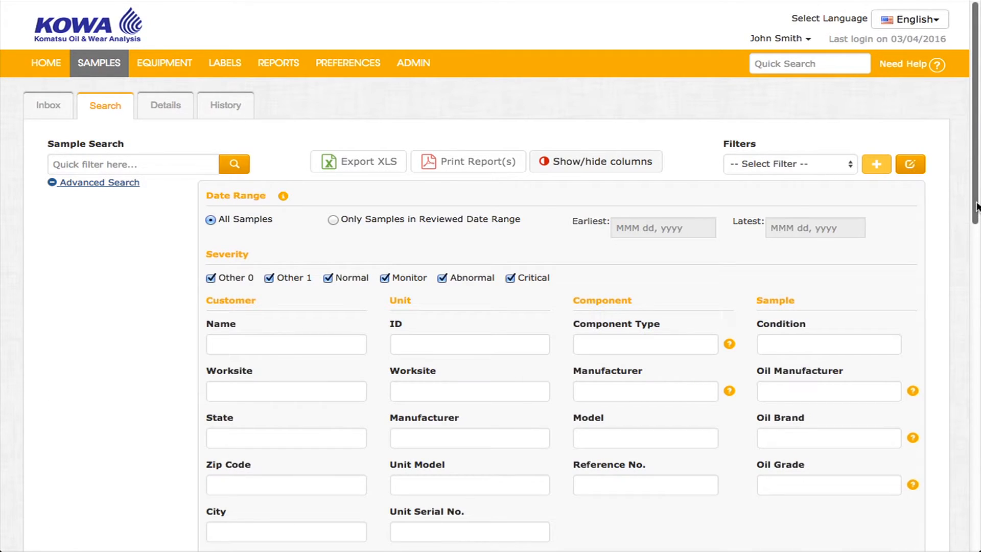
drag(975, 205, 976, 227)
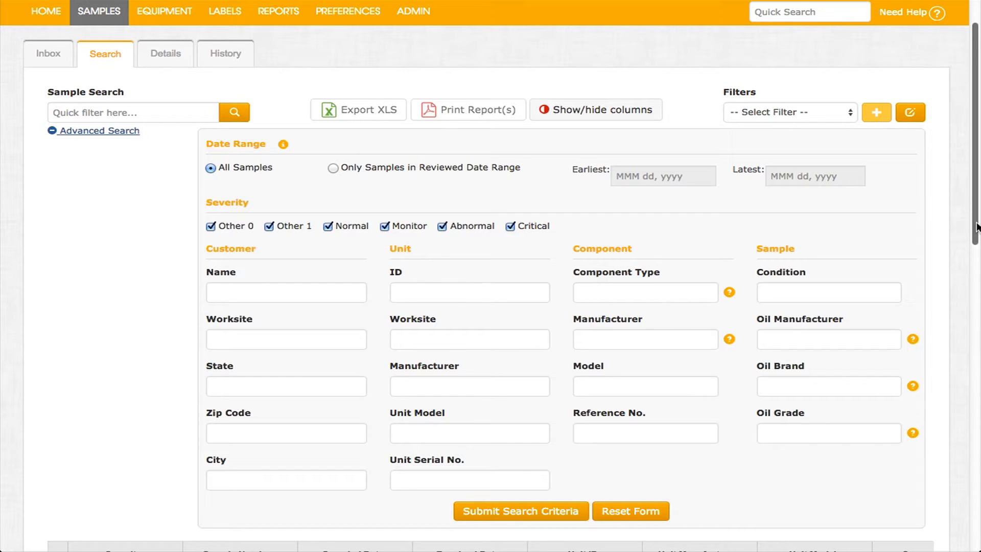
drag(976, 227, 975, 189)
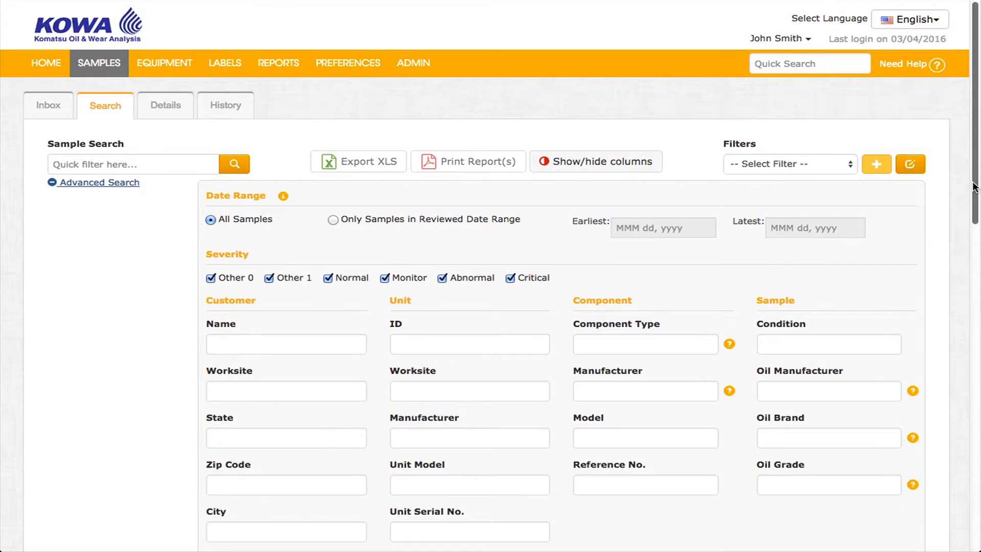
click(38, 104)
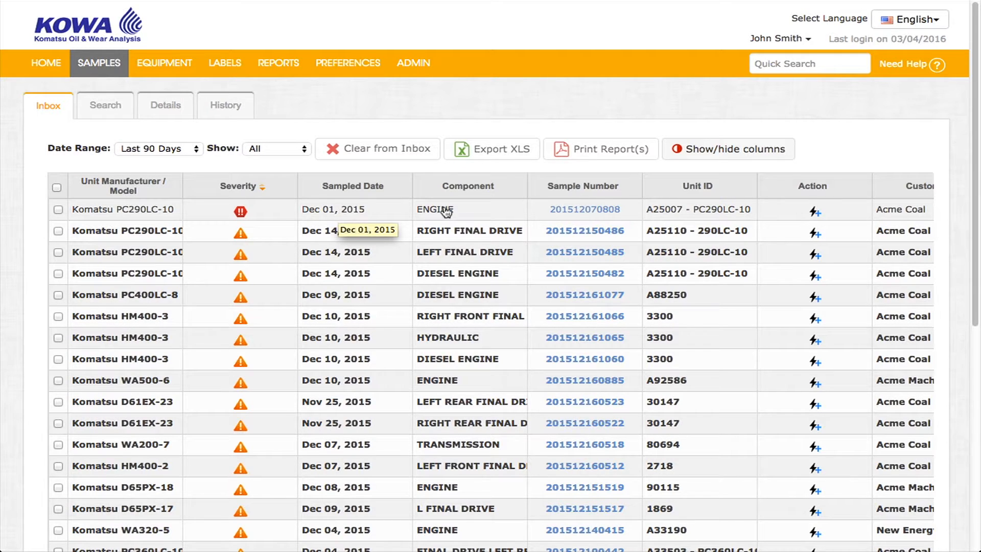
click(568, 210)
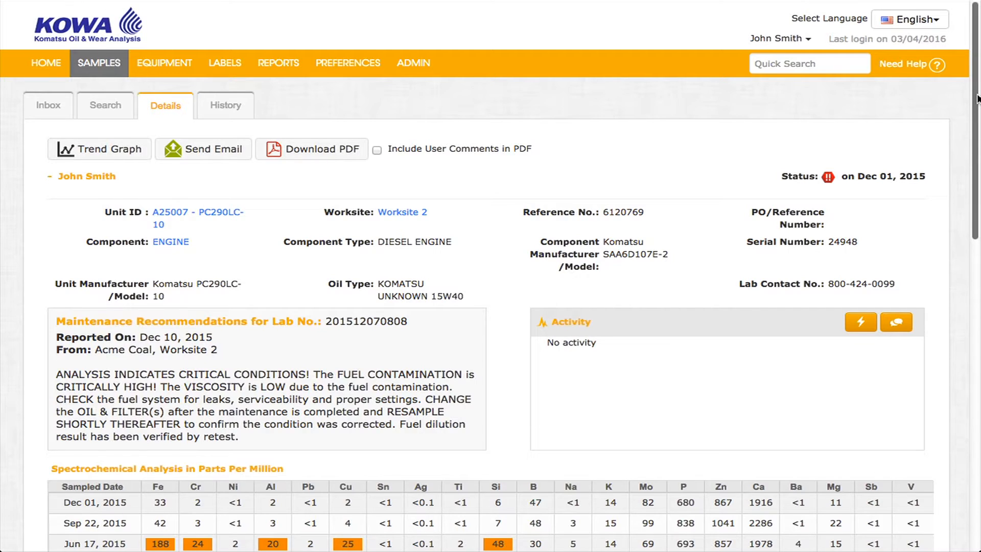
key(super+minus)
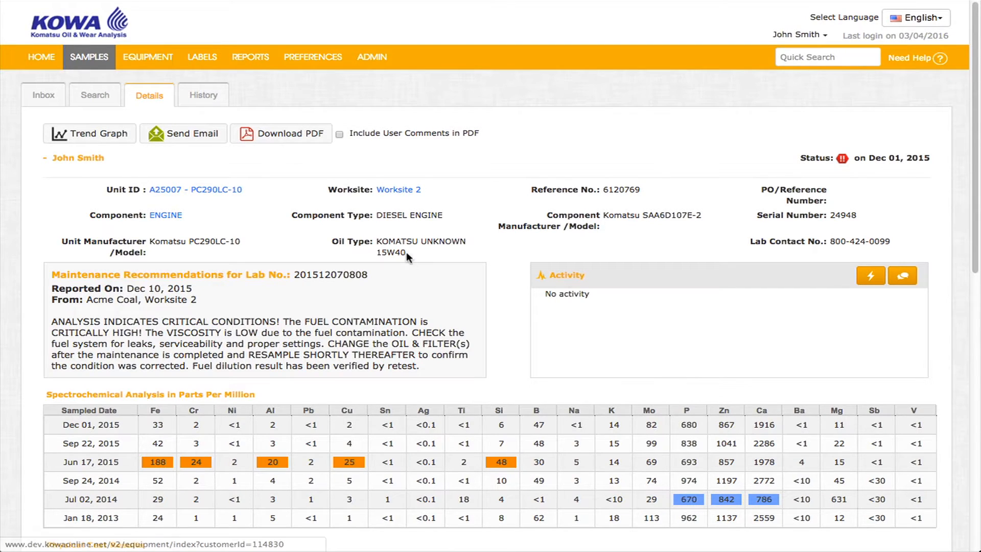
drag(421, 359, 55, 318)
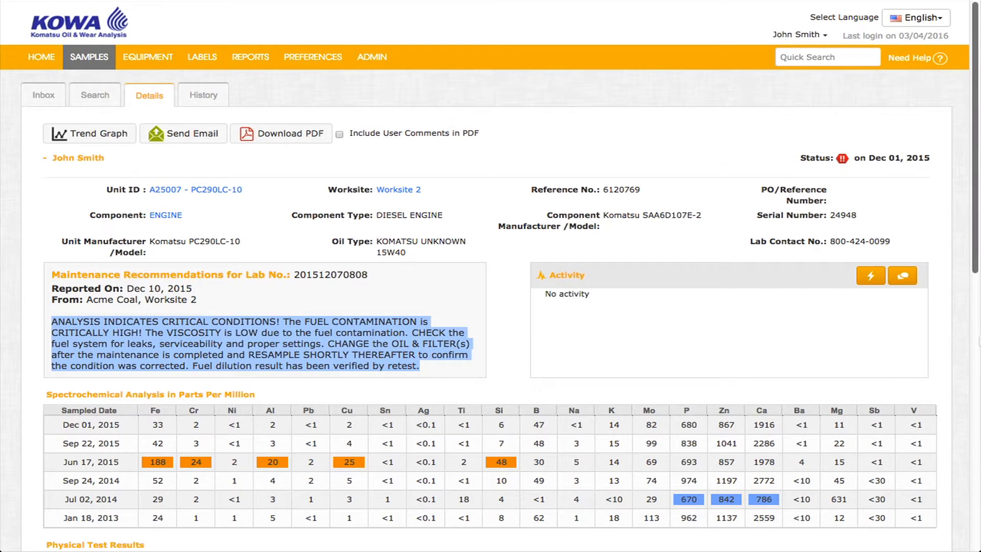
Scroll to the Activity panel and open the Sample Action form
drag(974, 259, 974, 280)
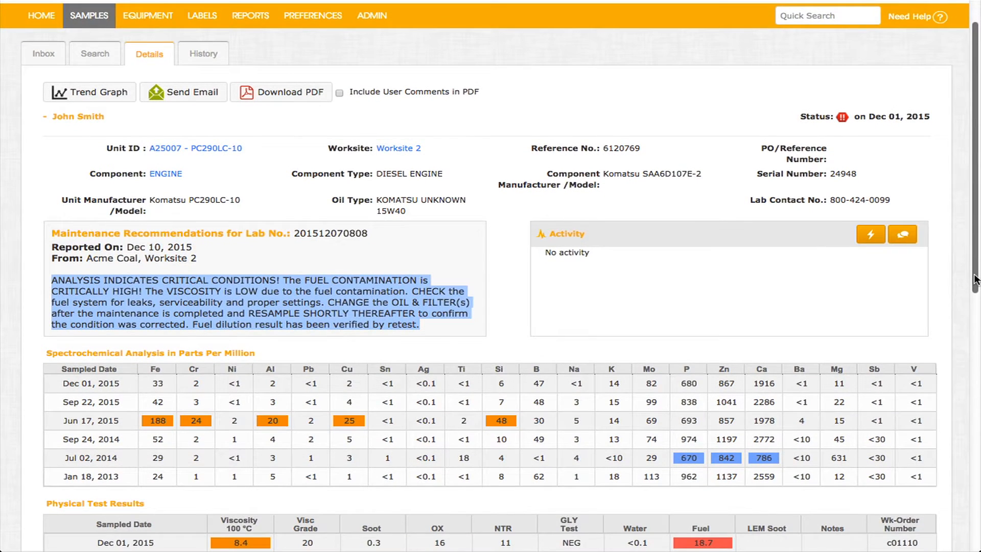
click(971, 272)
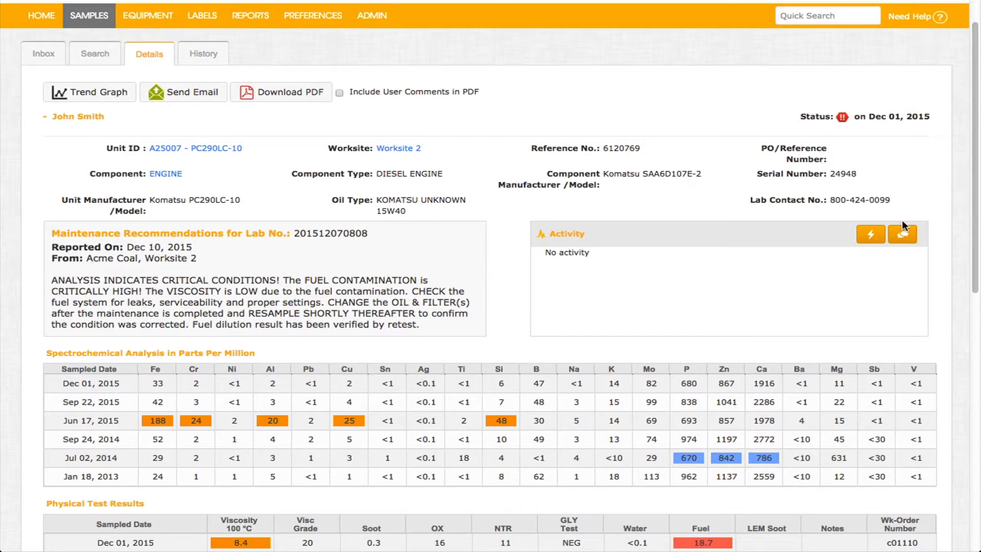
click(872, 236)
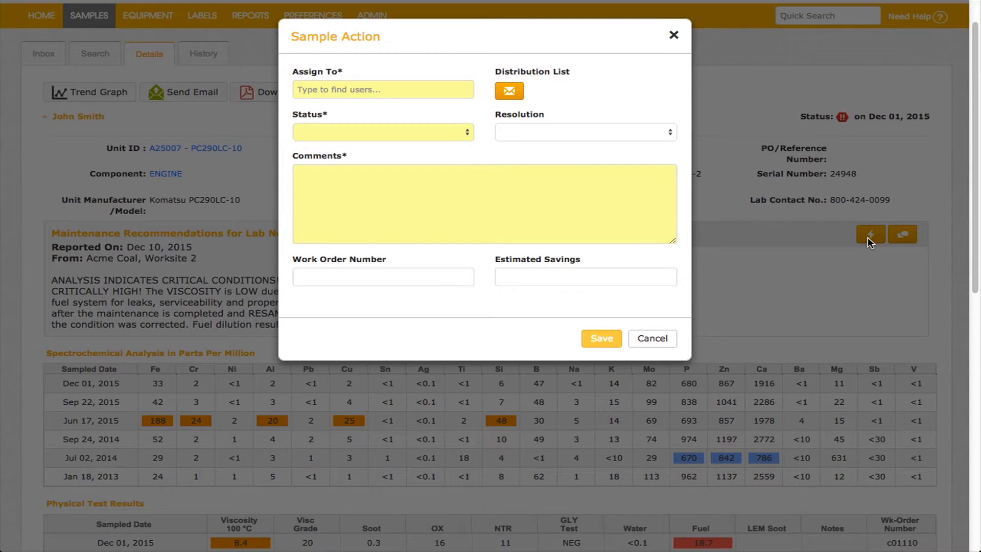
Dismiss Sample Action, close the comment form unsaved, and switch on Include User Comments in PDF
click(674, 38)
click(902, 235)
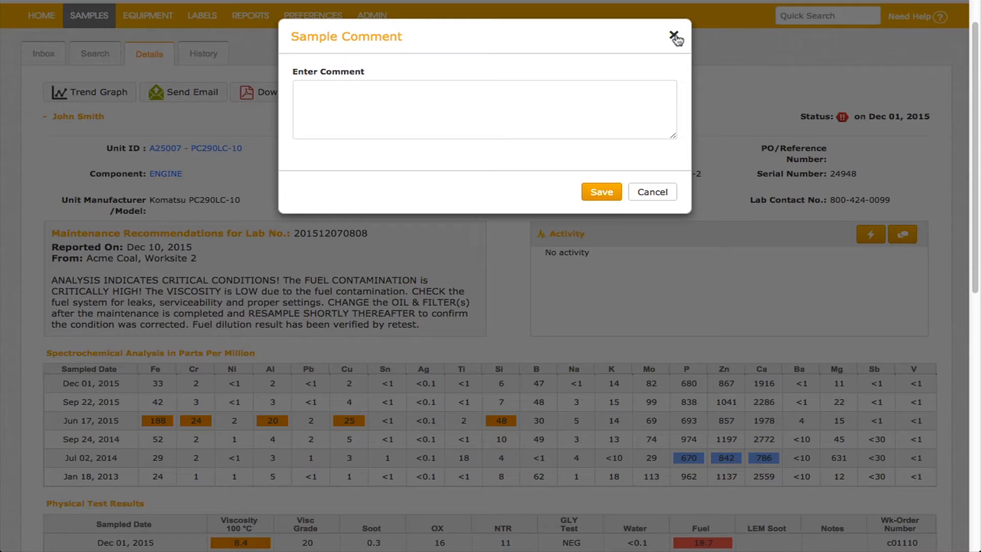
click(674, 37)
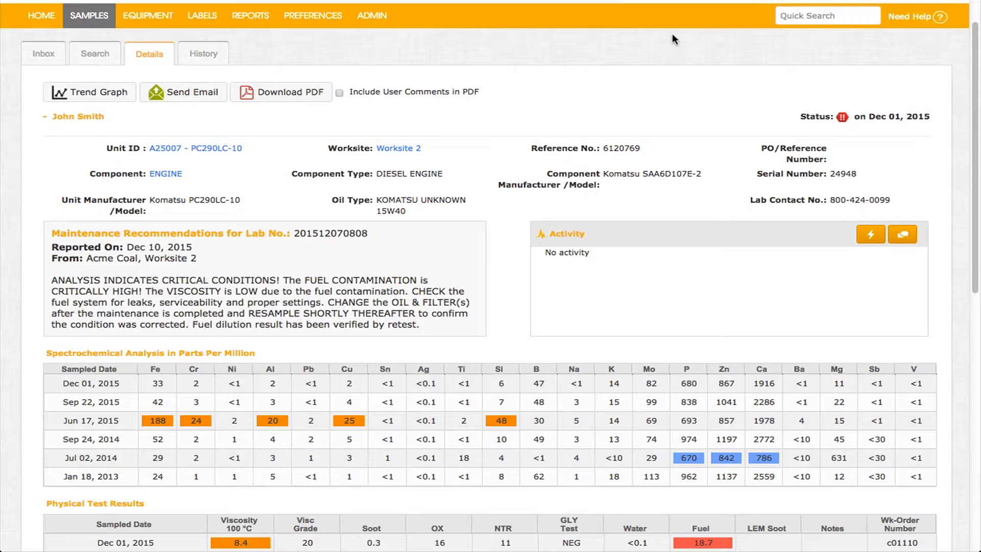
click(338, 92)
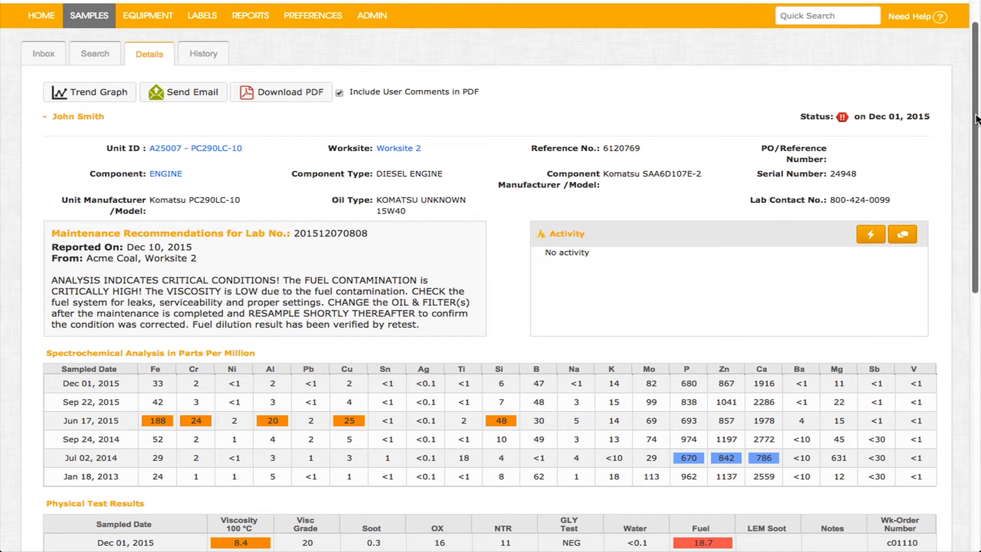
drag(975, 119, 976, 366)
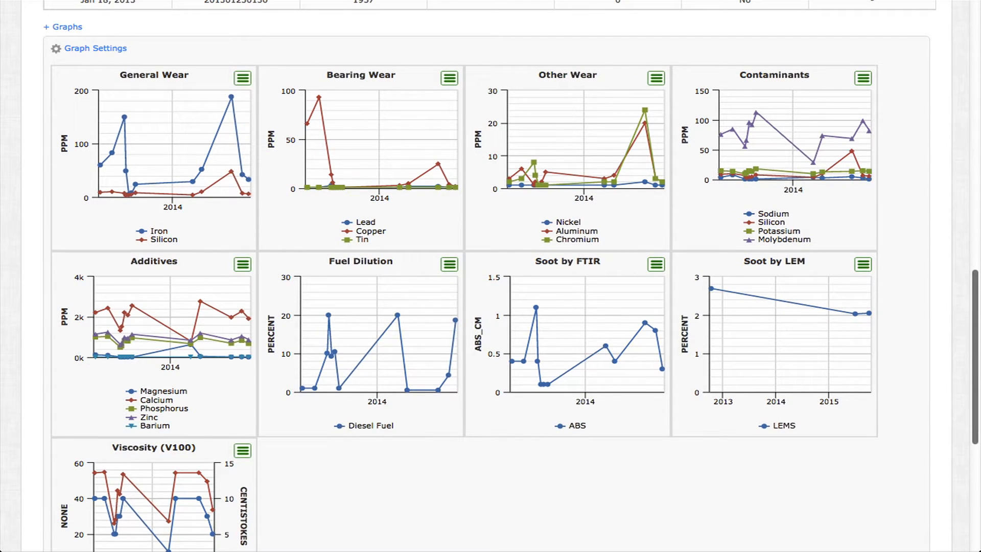
click(87, 48)
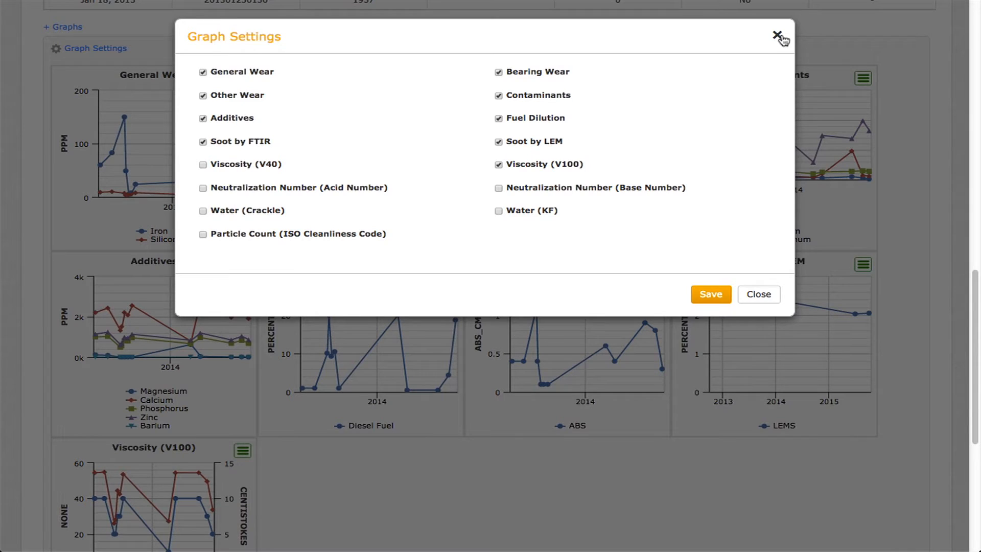
click(777, 36)
scroll(781, 35, up, 3)
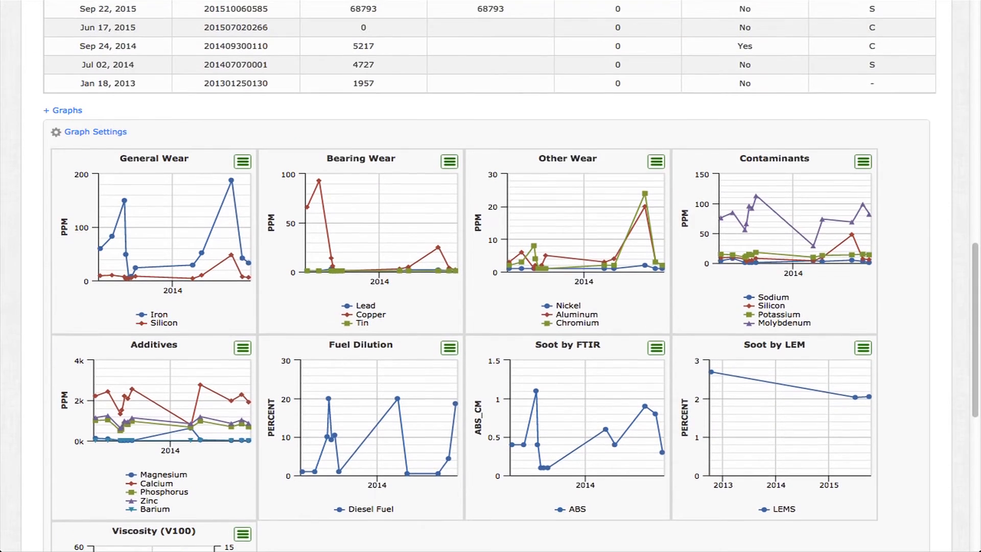
scroll(490, 276, up, 12)
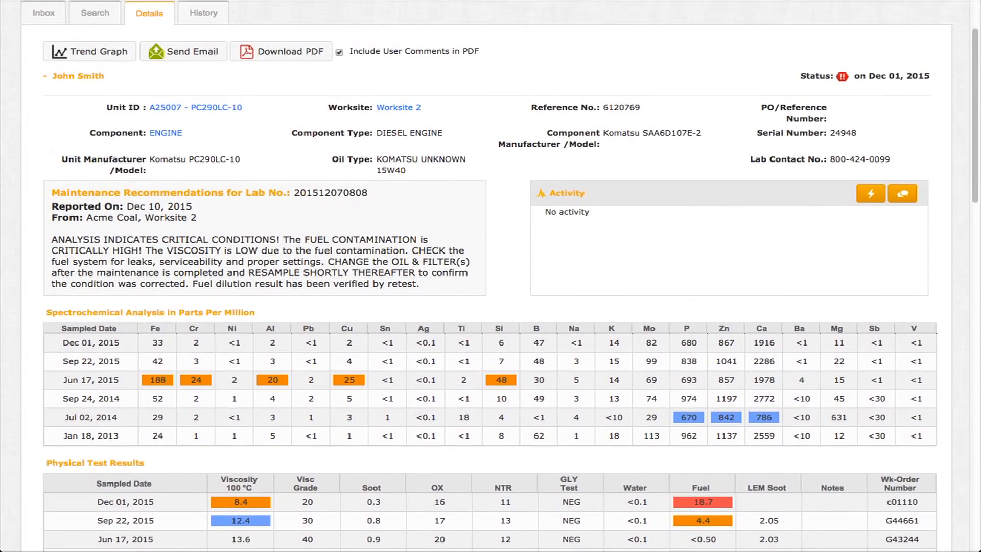
scroll(490, 276, up, 2)
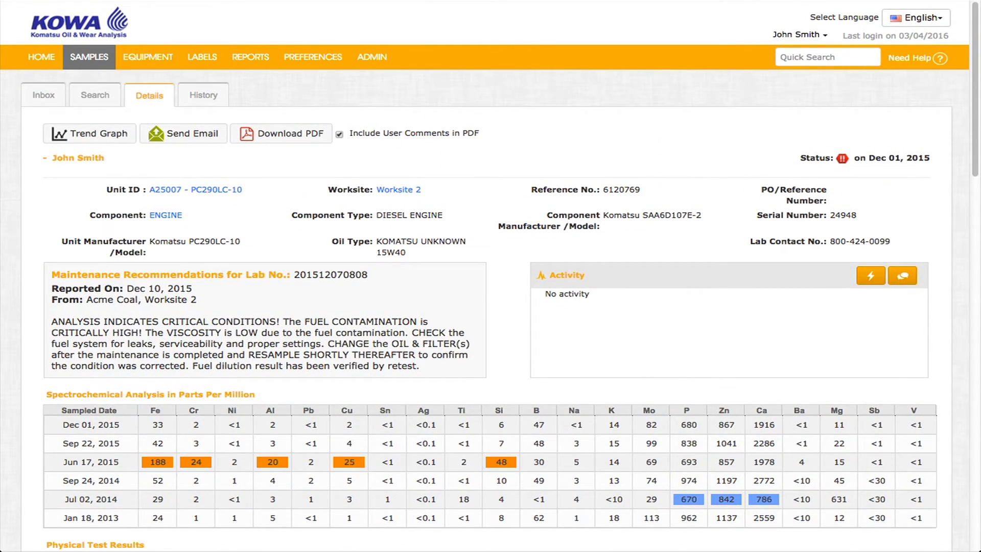
click(105, 137)
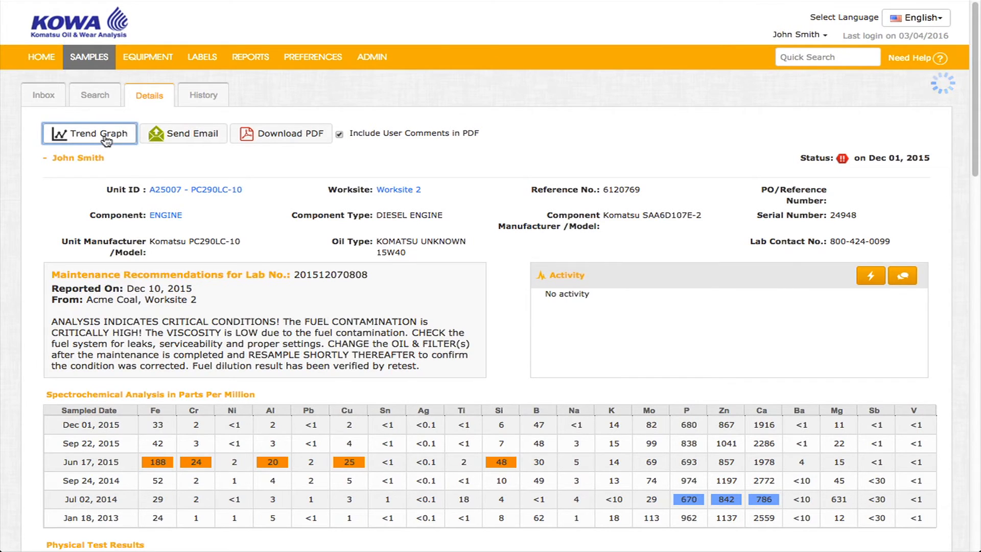
click(307, 75)
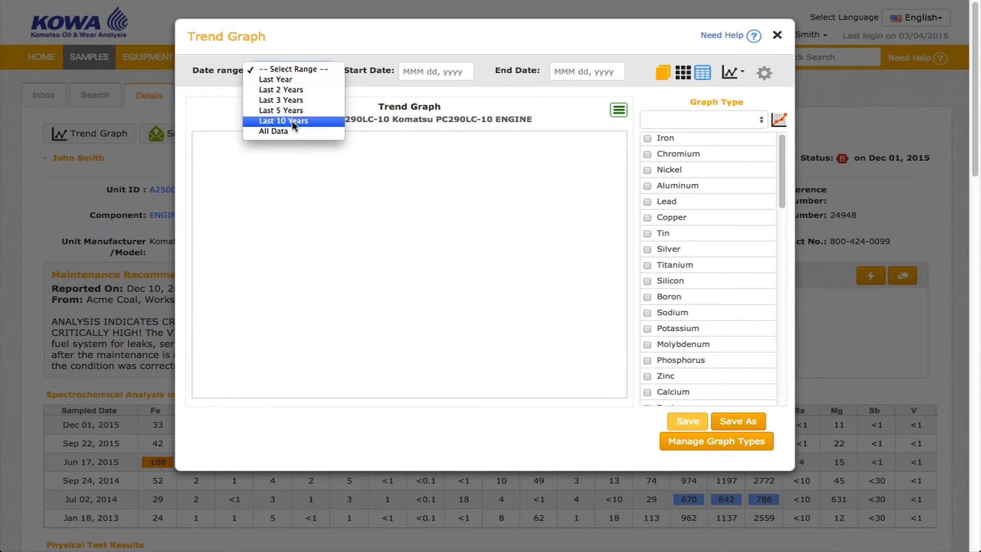
click(283, 131)
click(761, 120)
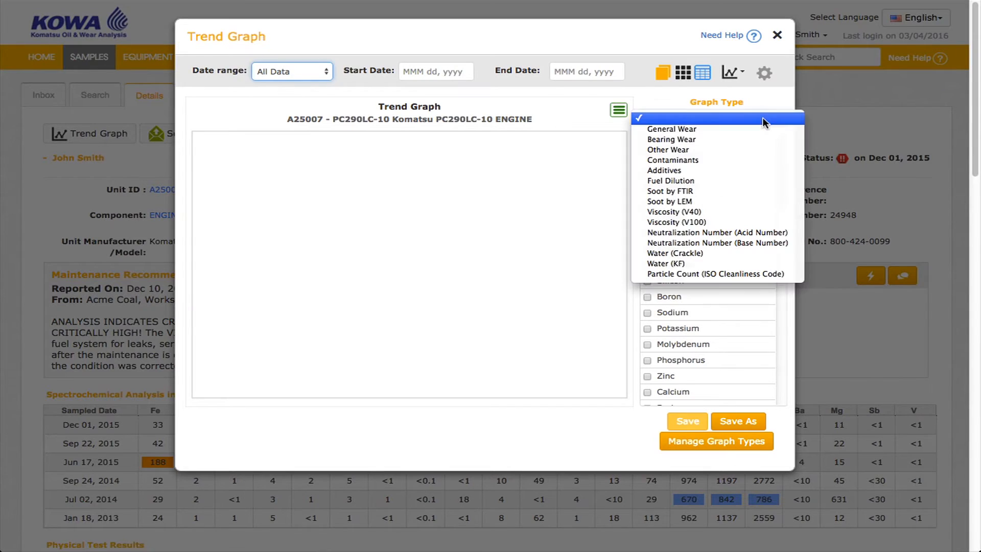
click(723, 129)
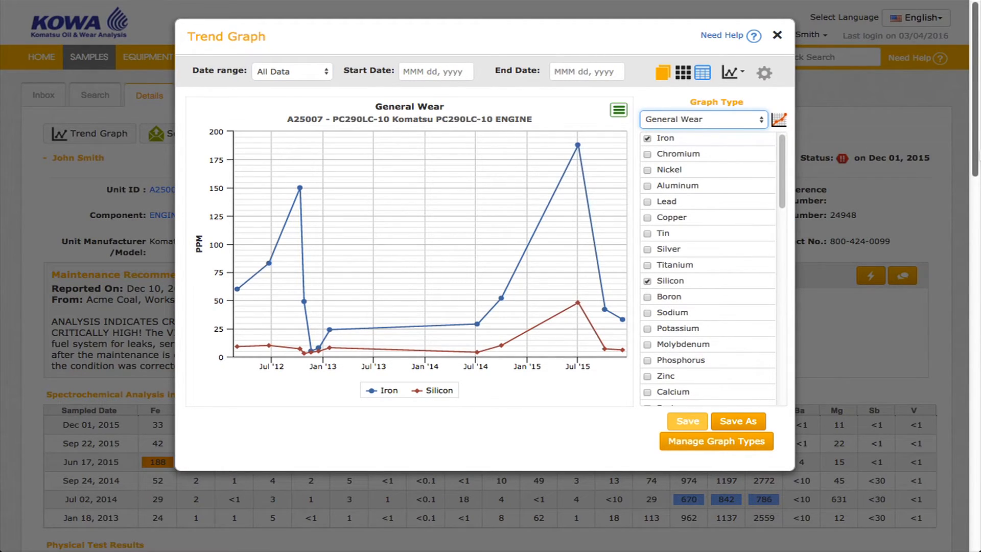
click(735, 422)
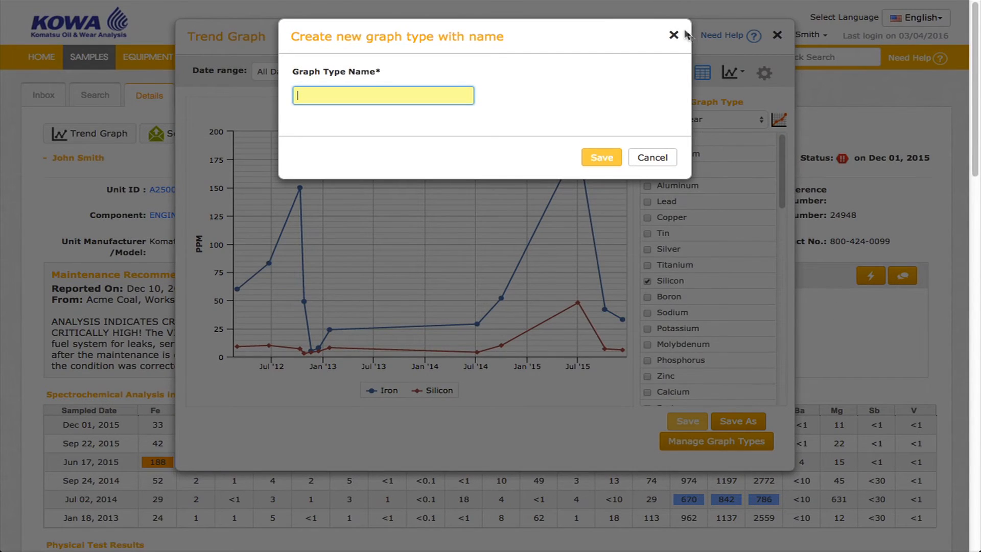
click(671, 33)
mouse_move(501, 138)
mouse_down()
mouse_move(514, 170)
mouse_move(594, 212)
mouse_move(602, 311)
mouse_up()
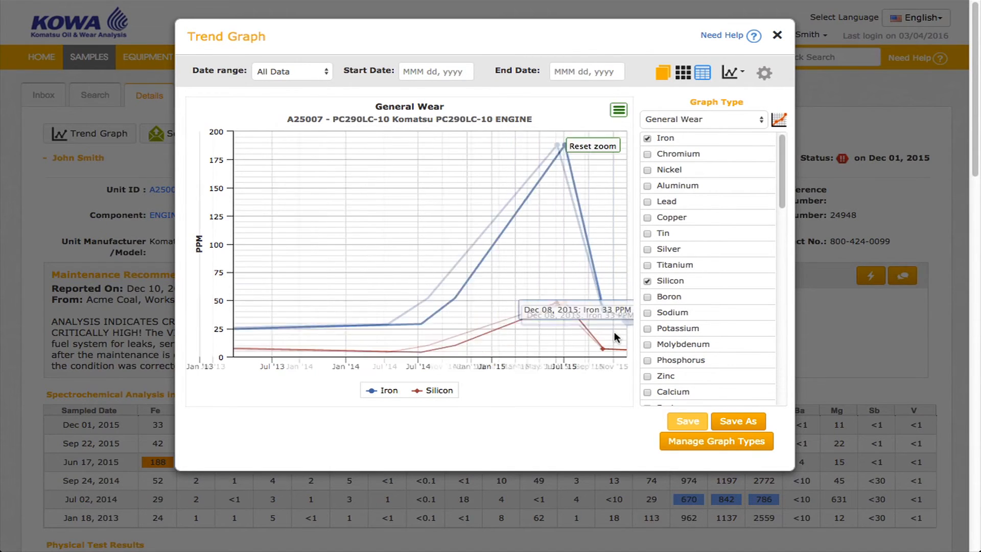
click(777, 35)
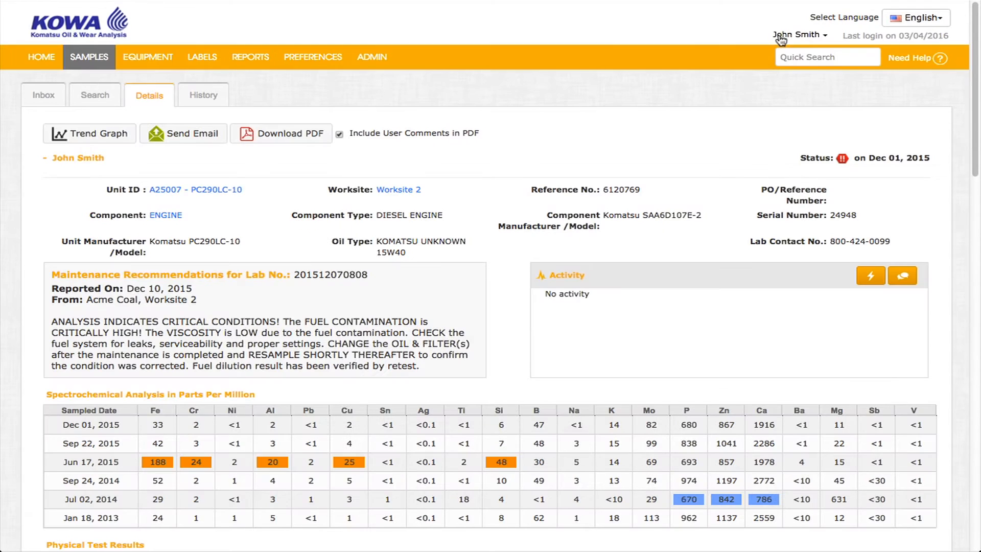
click(193, 135)
click(496, 95)
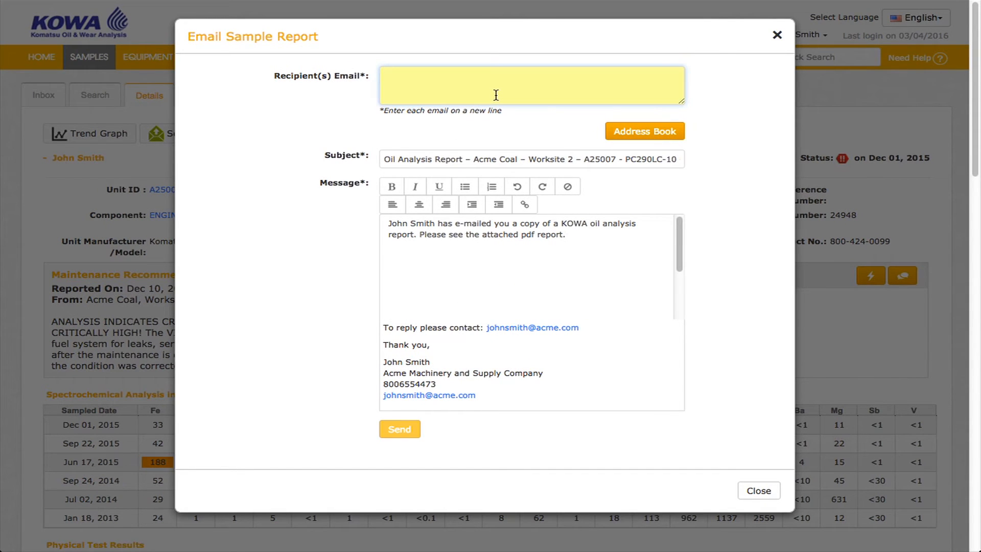
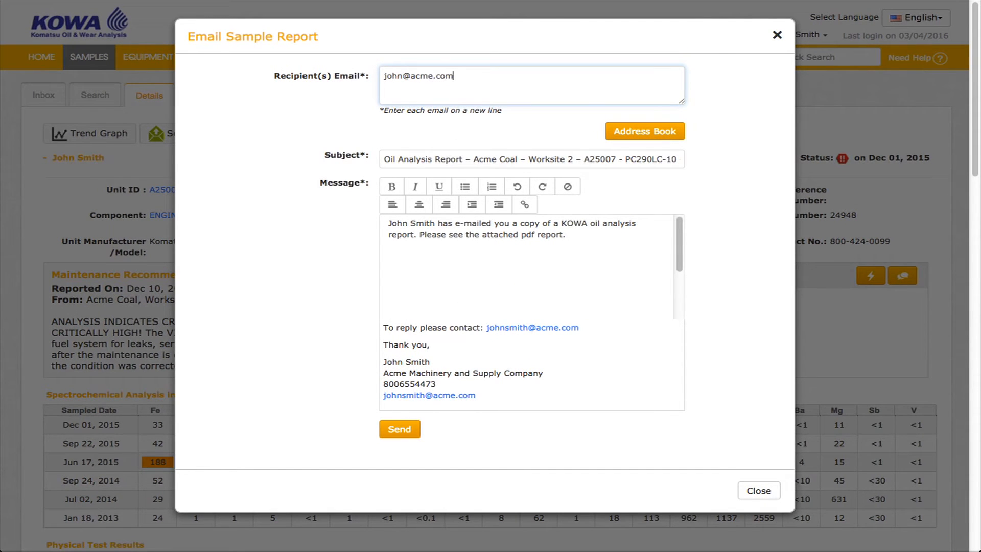
click(662, 134)
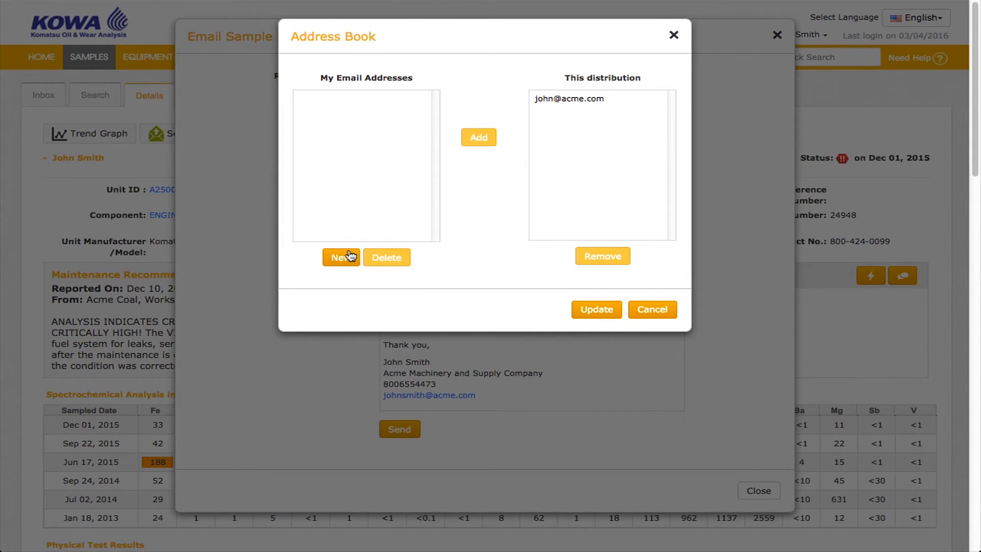
click(673, 35)
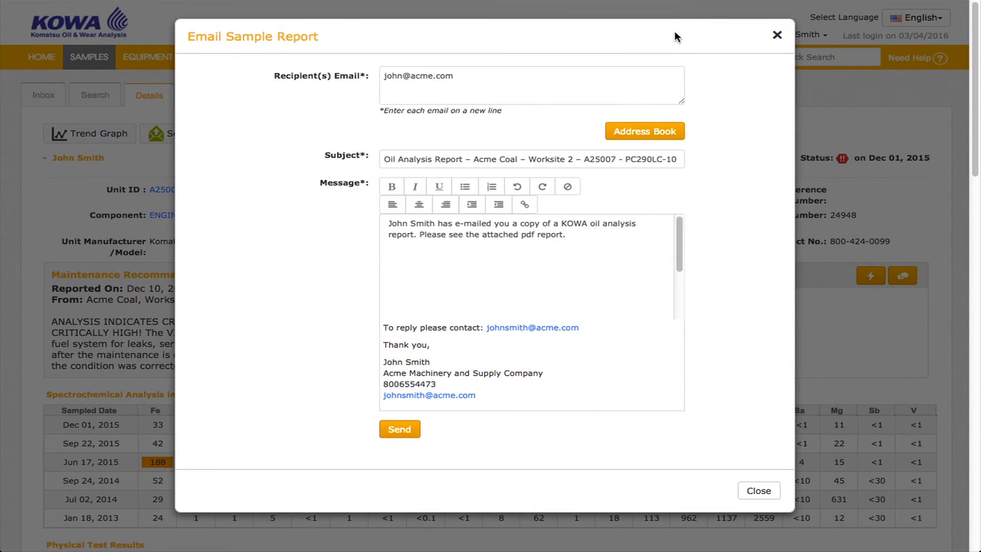
click(777, 34)
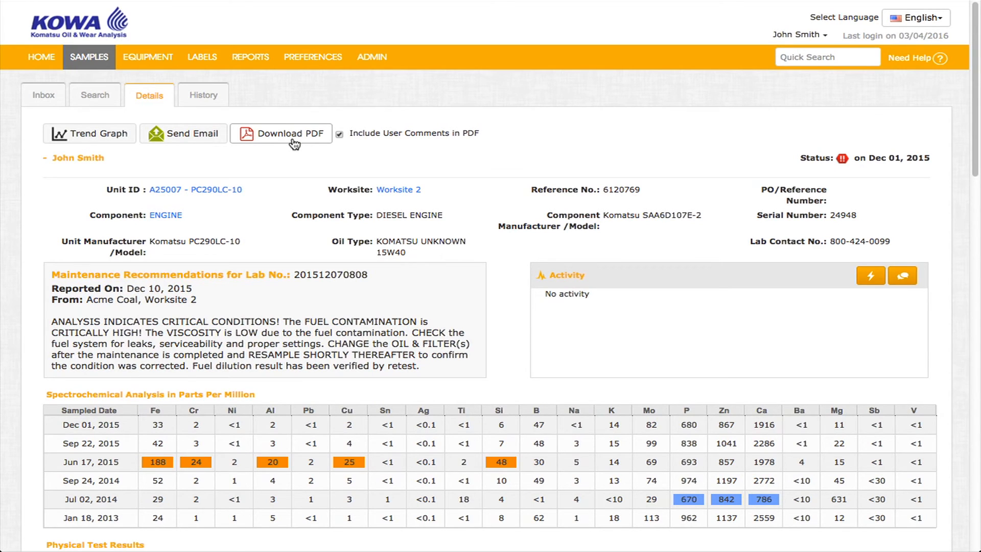
click(203, 101)
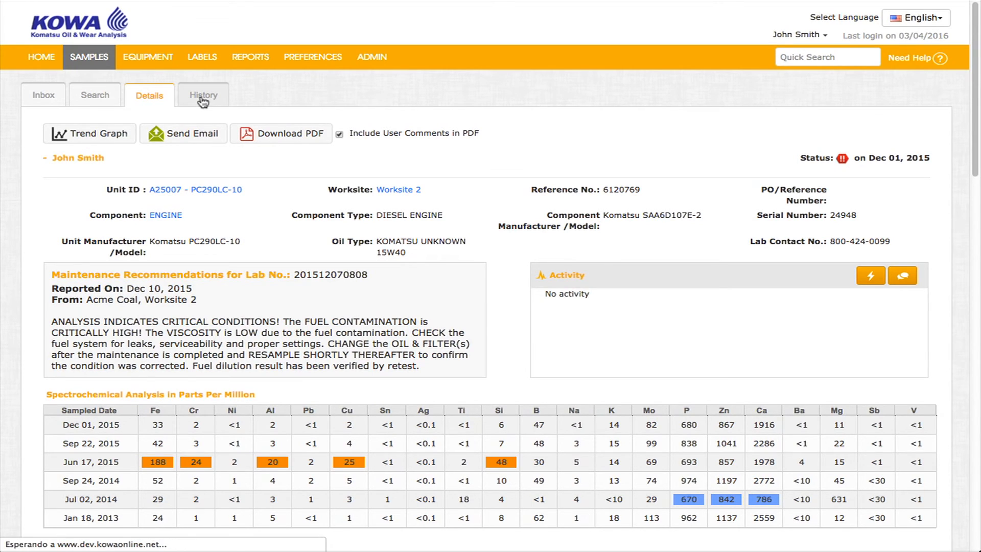